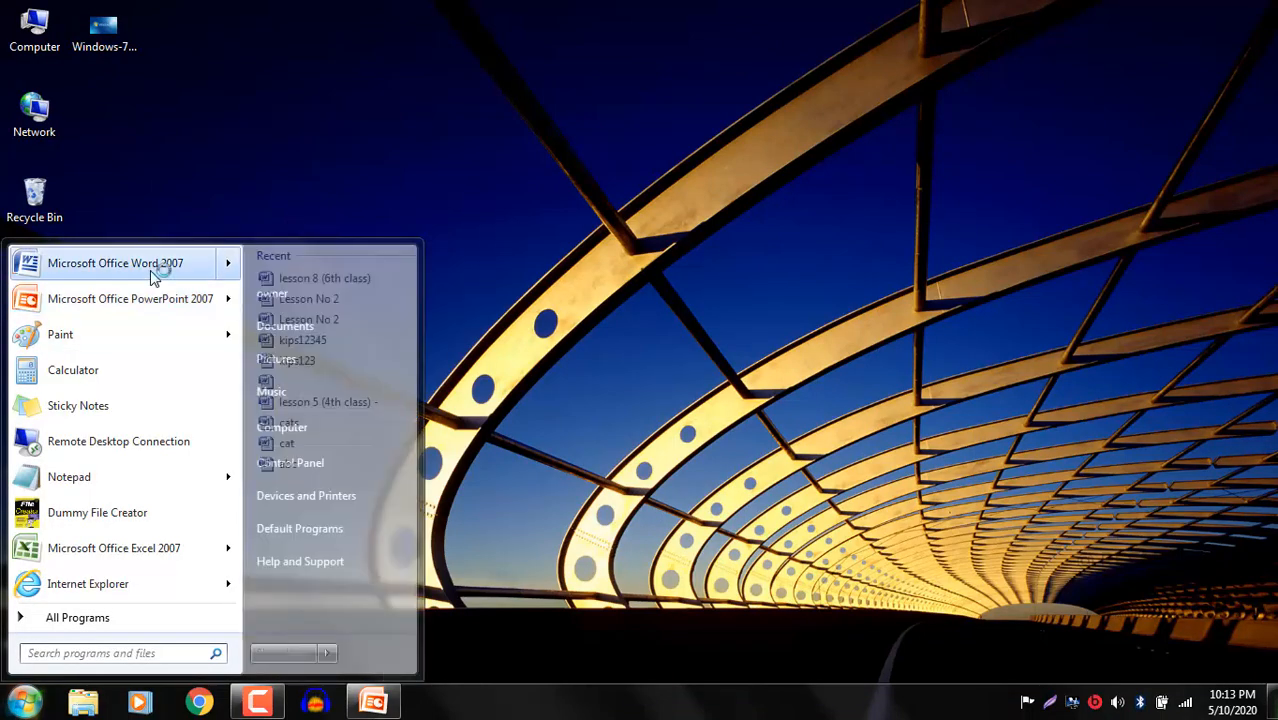
# Open Microsoft Office Word 2007 and start the Step by Step Mail Merge Wizard in the blank document
pyautogui.click(152, 266)
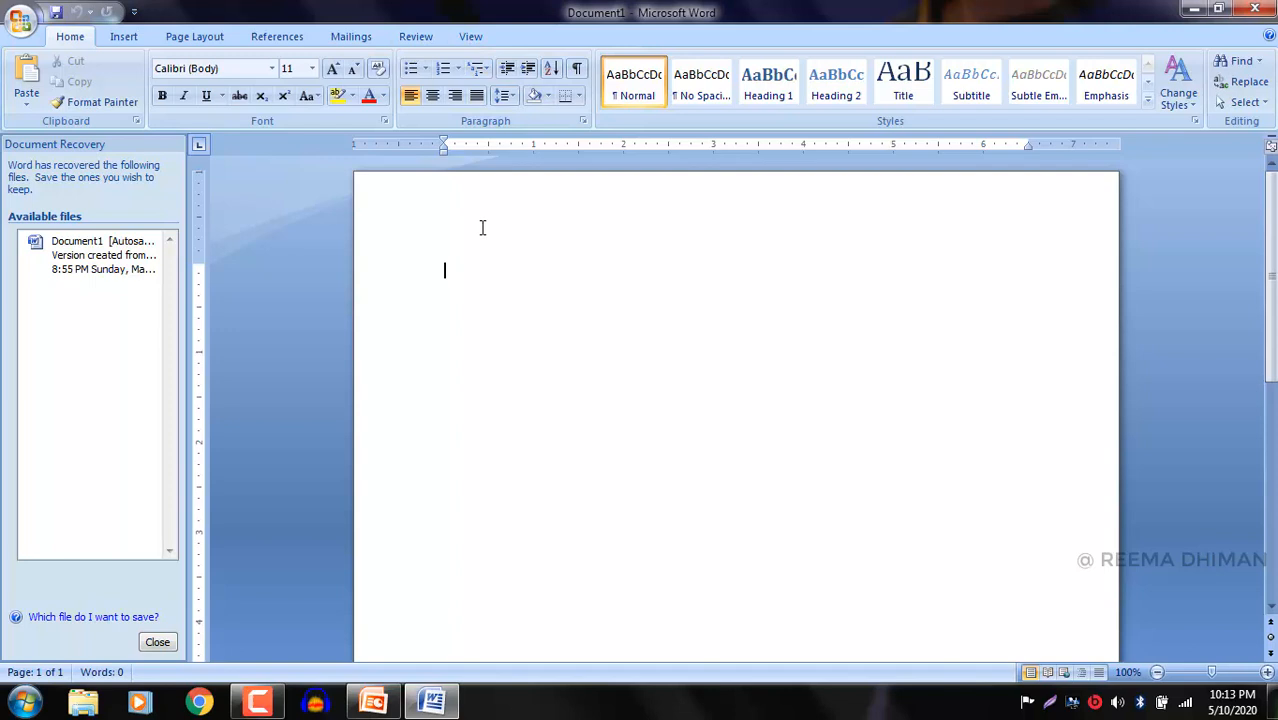
pyautogui.click(352, 38)
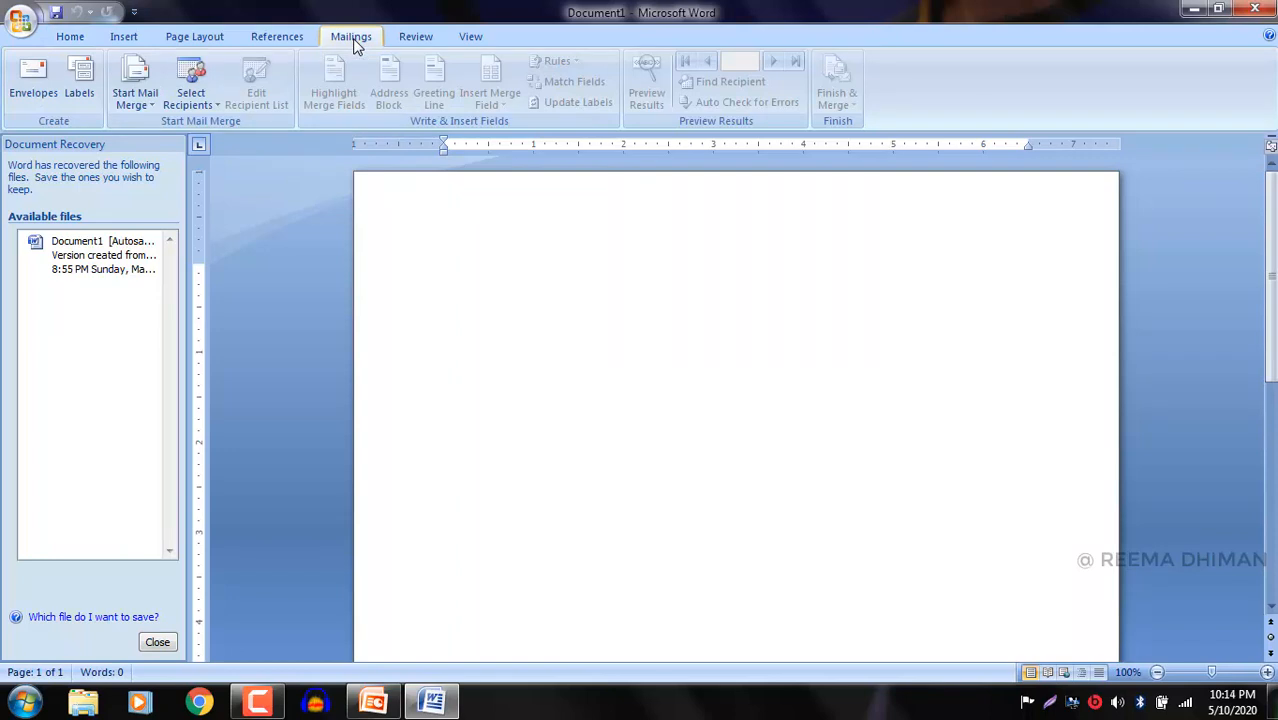
pyautogui.click(150, 101)
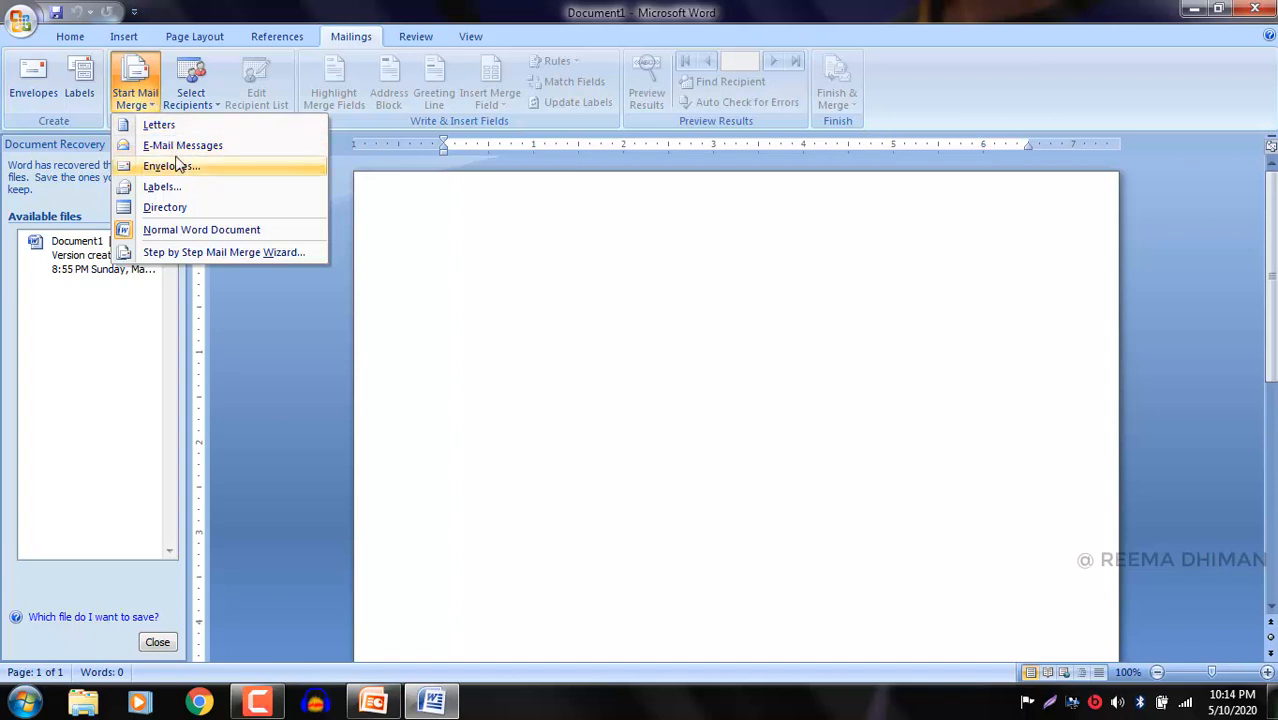
pyautogui.click(192, 253)
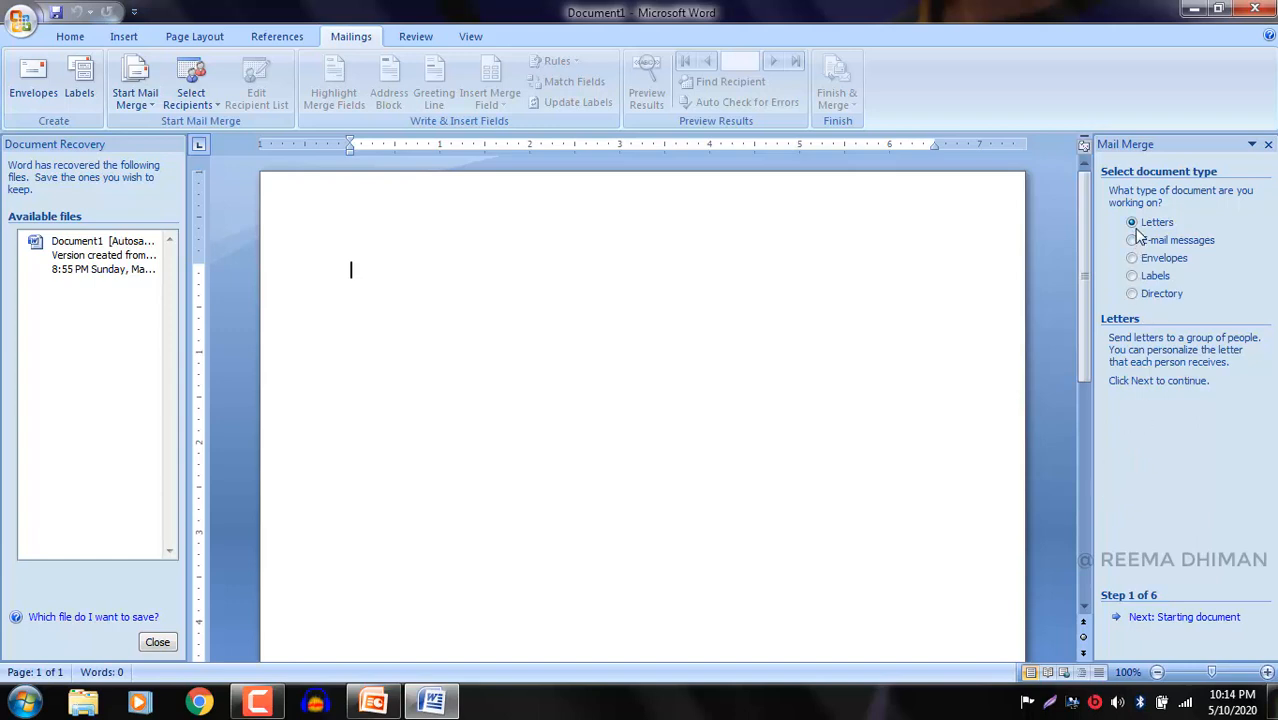
# Set up the merge for letters using the current document, and start creating a newly typed recipient list
pyautogui.click(1170, 622)
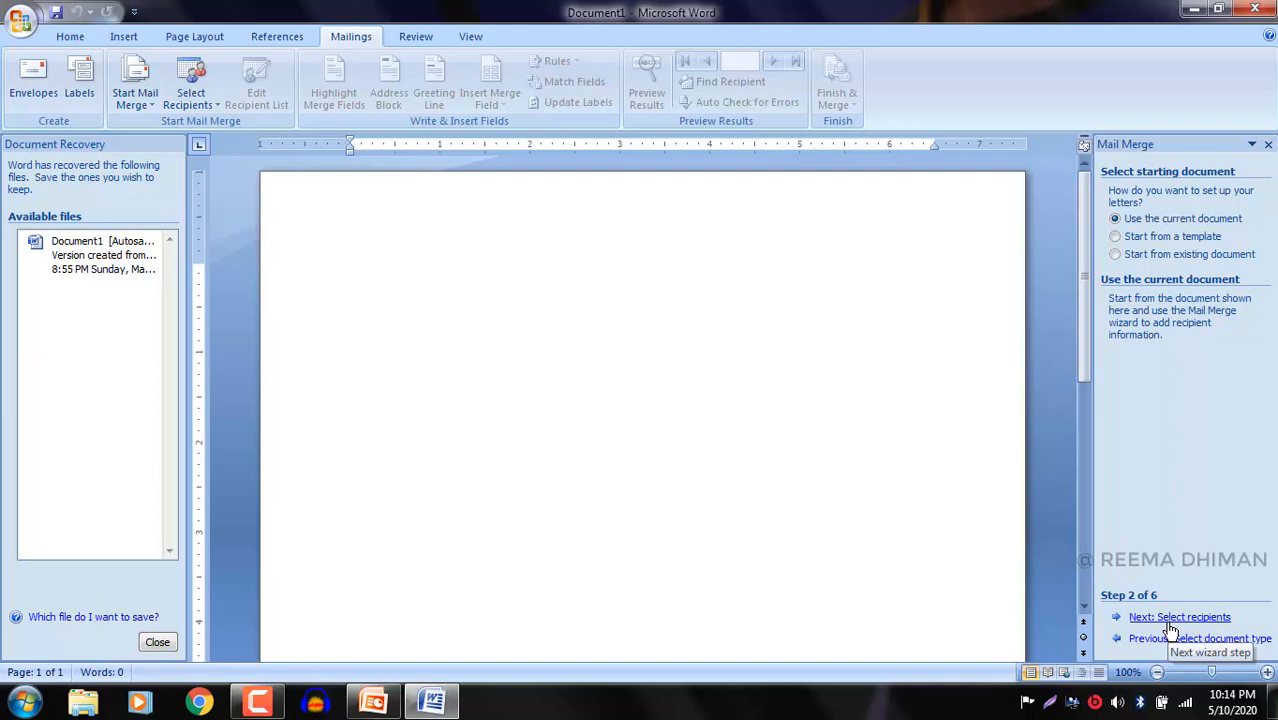
pyautogui.click(1168, 620)
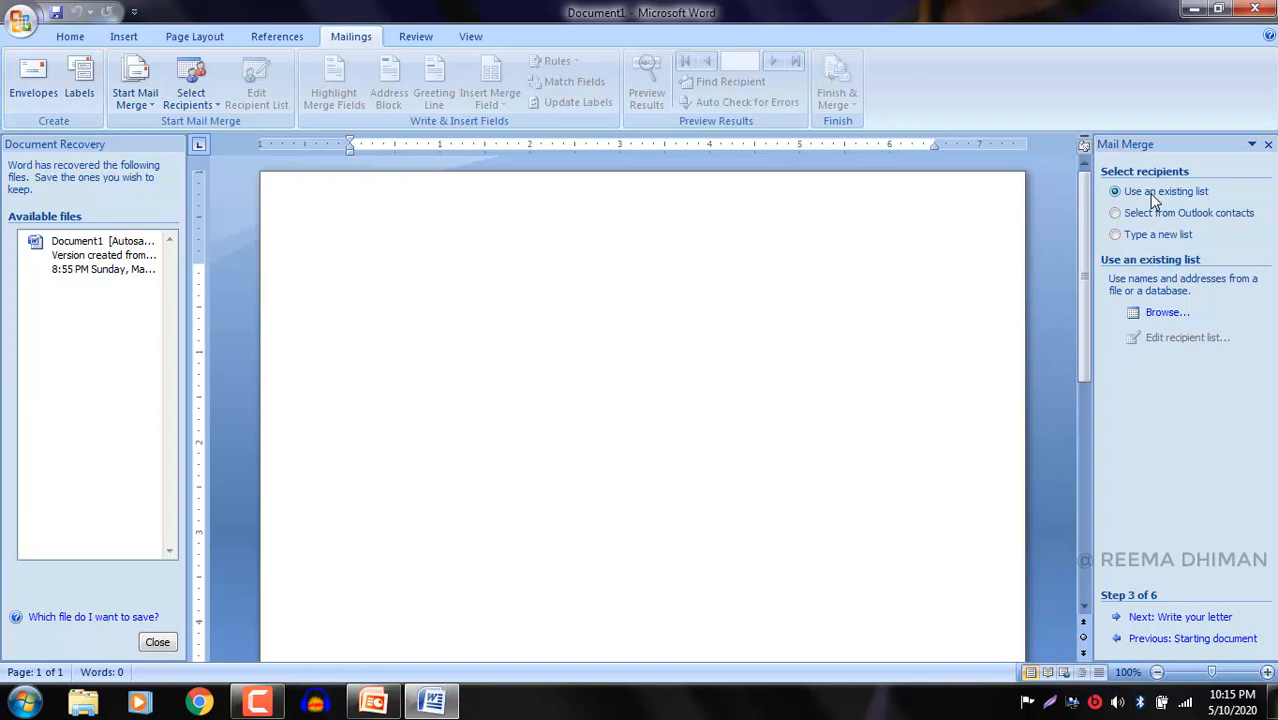
pyautogui.click(1116, 238)
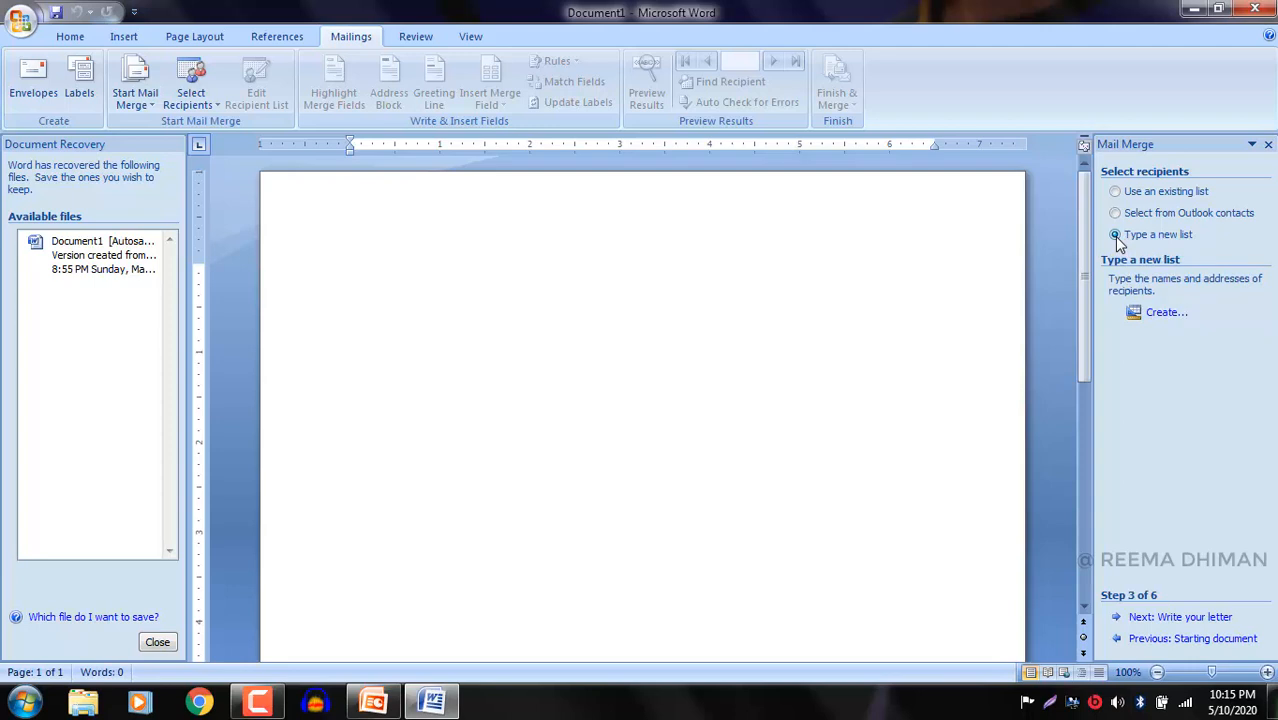
pyautogui.click(1164, 314)
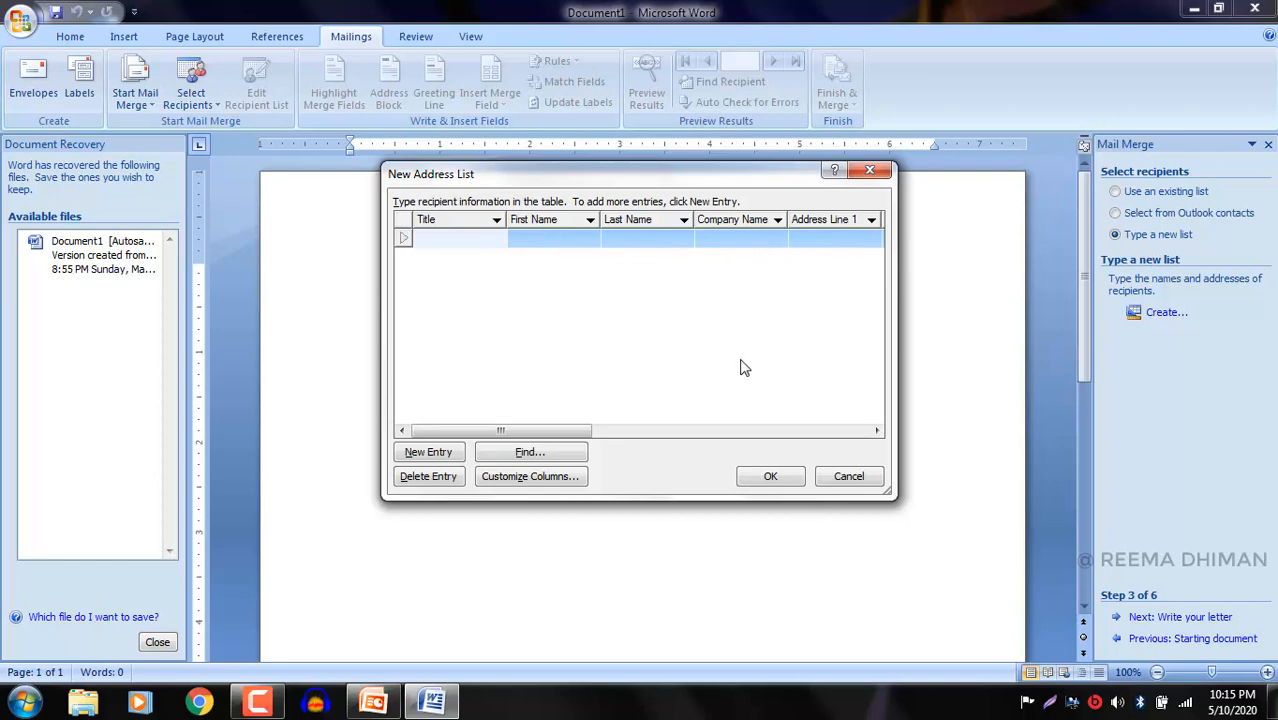
# Enter the first recipient's title Mr, first name, last name and company name abc in the address list
pyautogui.moveTo(551, 433)
pyautogui.mouseDown()
pyautogui.moveTo(676, 436)
pyautogui.moveTo(531, 438)
pyautogui.mouseUp()
pyautogui.write('Mr')
pyautogui.press('Tab')
pyautogui.write('Ram')
pyautogui.click(634, 244)
pyautogui.write('singh')
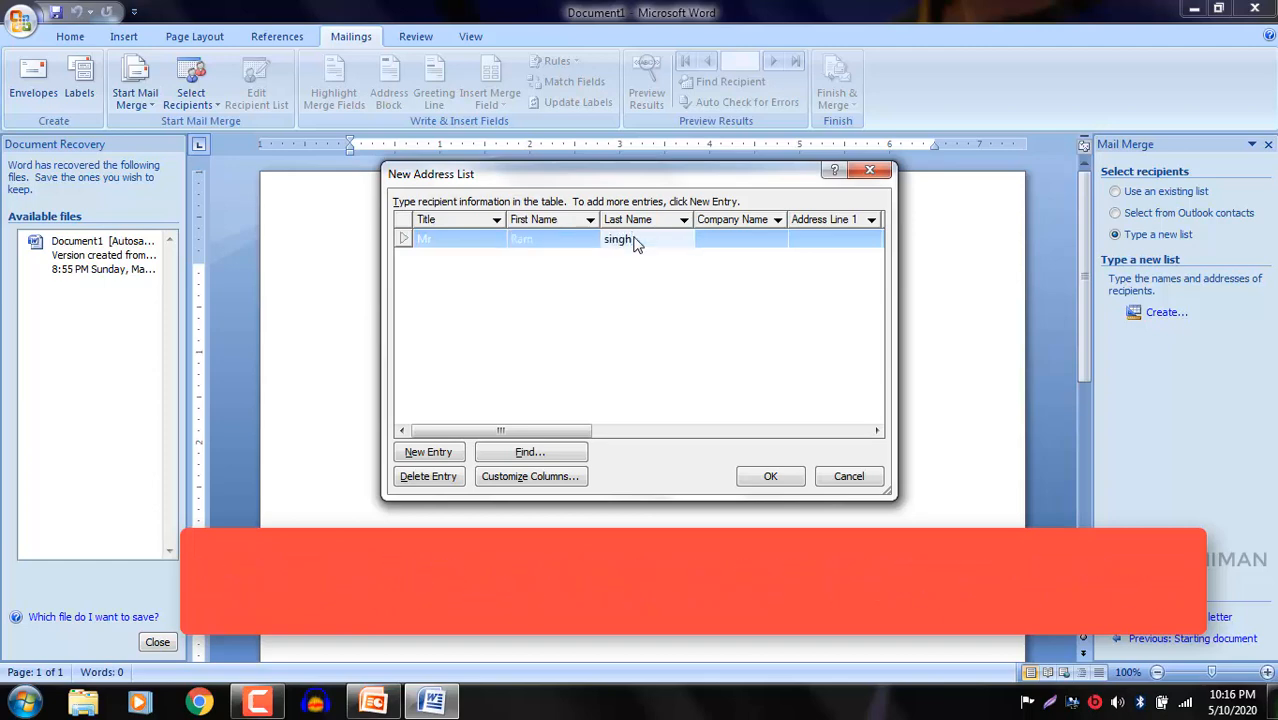
pyautogui.click(715, 242)
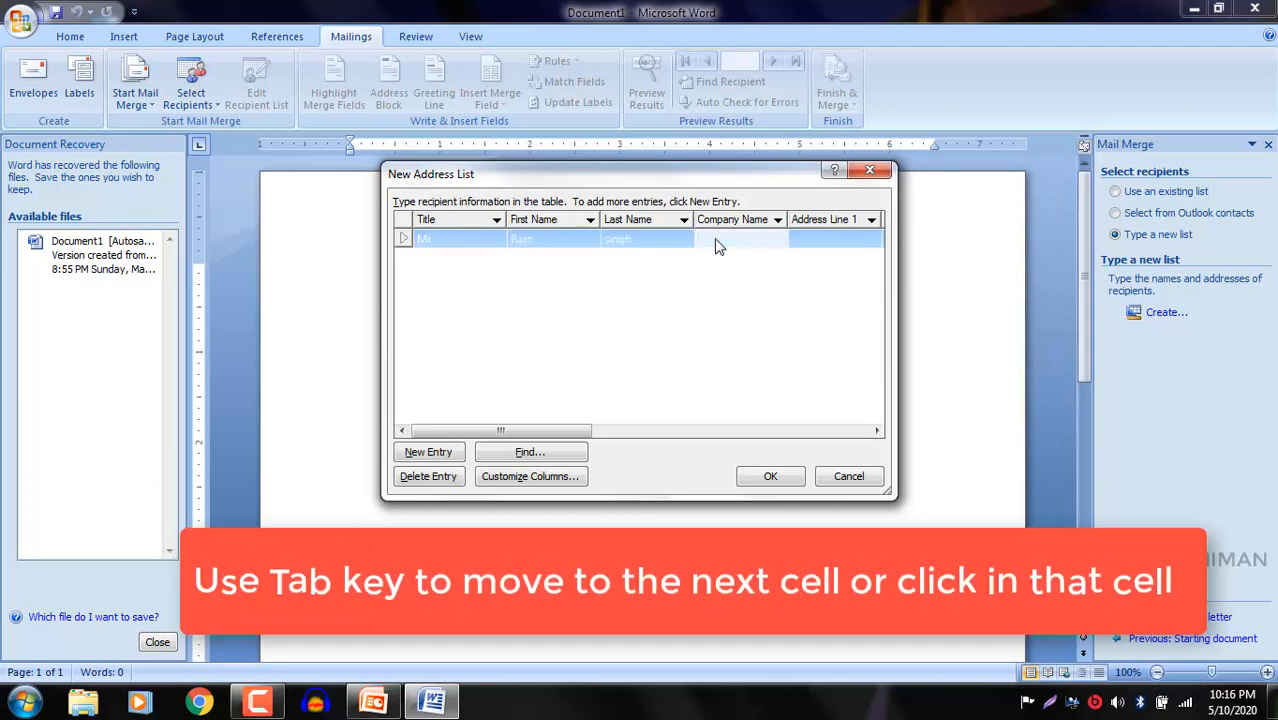
pyautogui.write('abc')
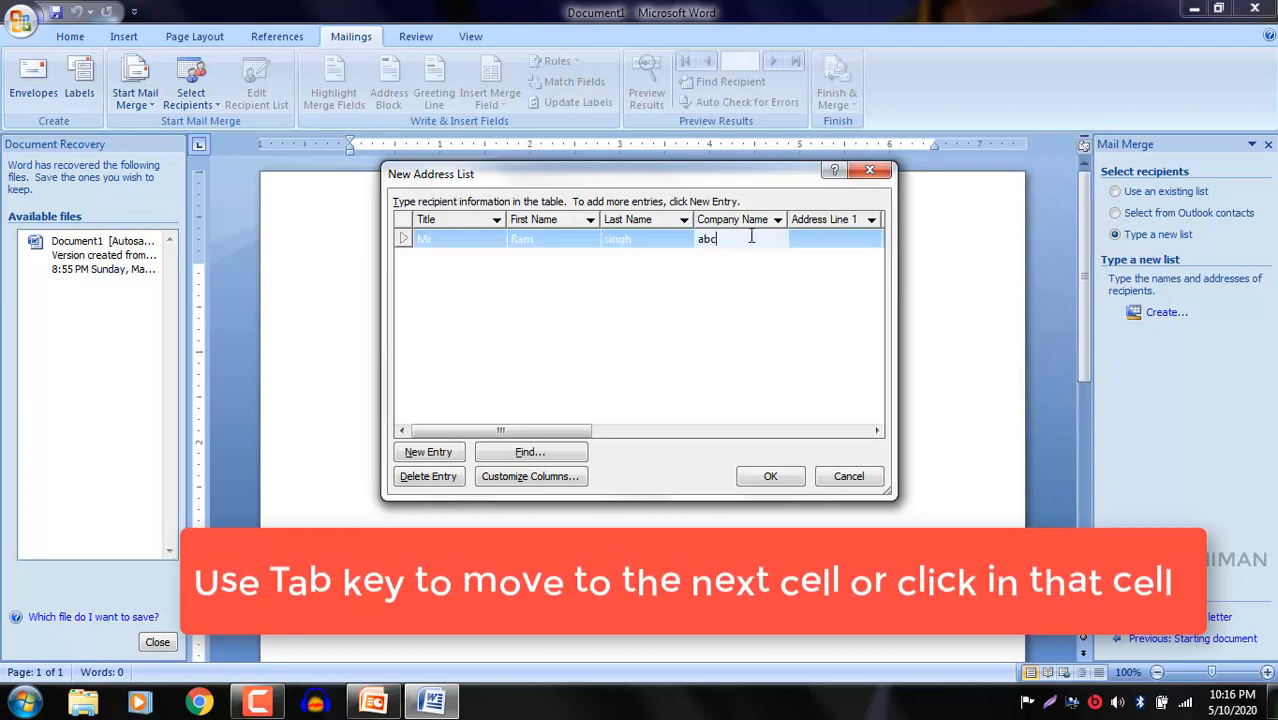
# Fill in the first recipient's two address lines
pyautogui.click(808, 243)
pyautogui.write('street no 2')
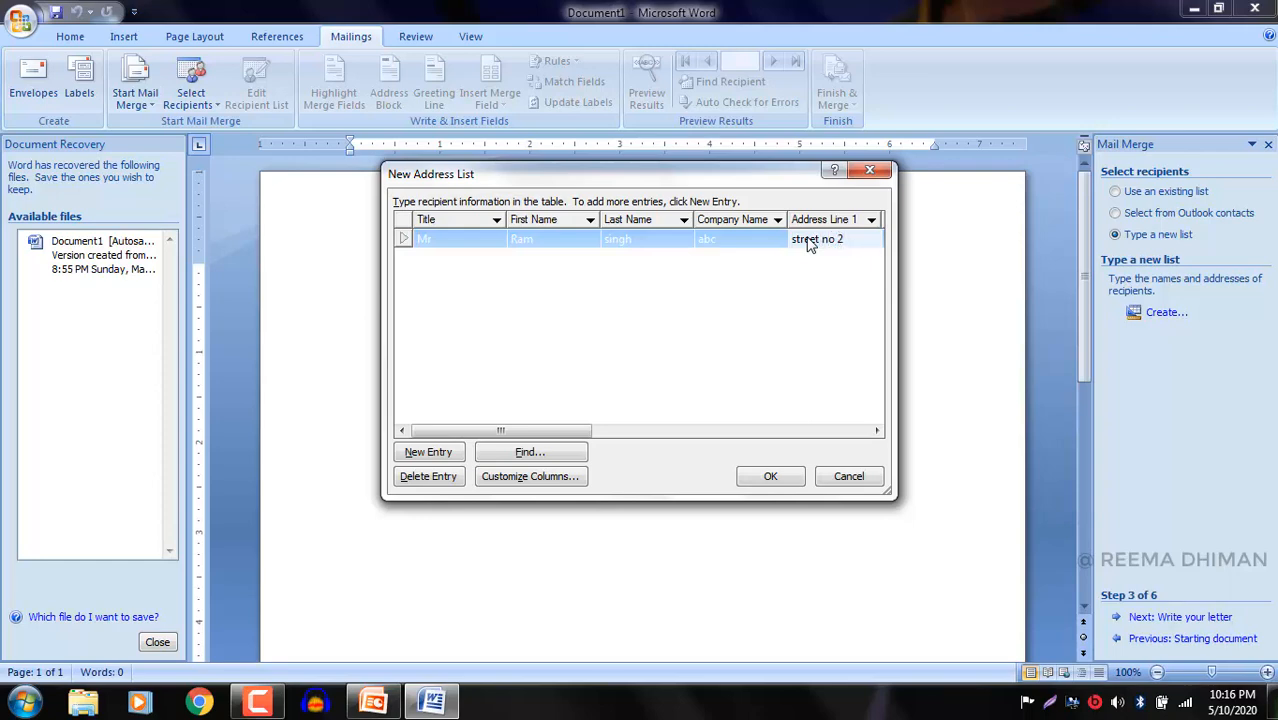
pyautogui.press('Tab')
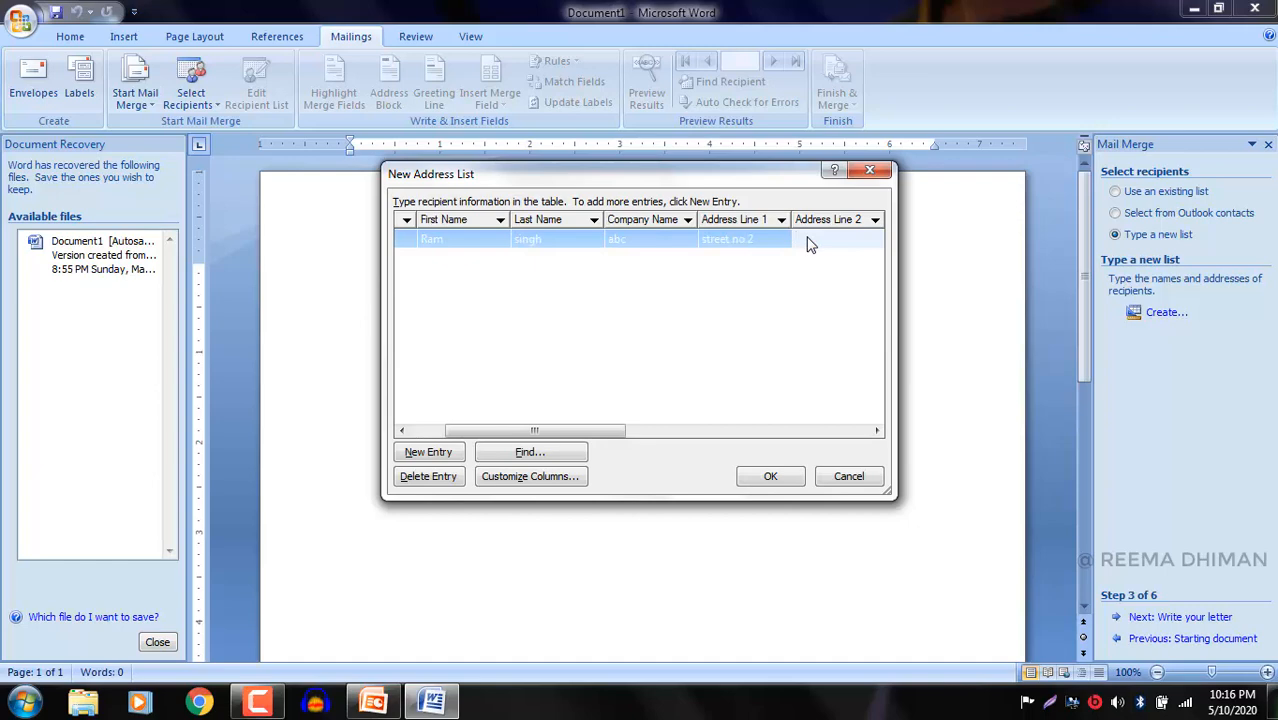
pyautogui.write('near bus stand')
pyautogui.press('Tab')
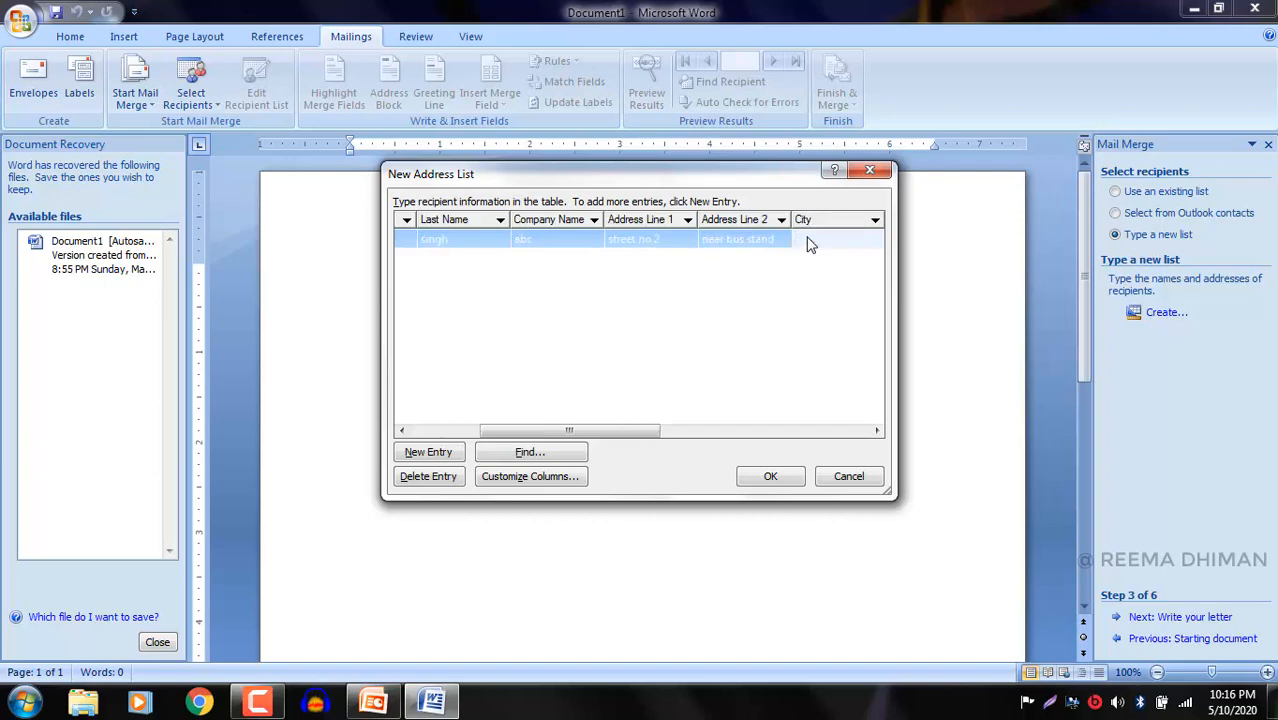
# Fill in the first recipient's city, state and home phone number, leaving the ZIP code and country blank
pyautogui.write('amritsar')
pyautogui.press('Tab')
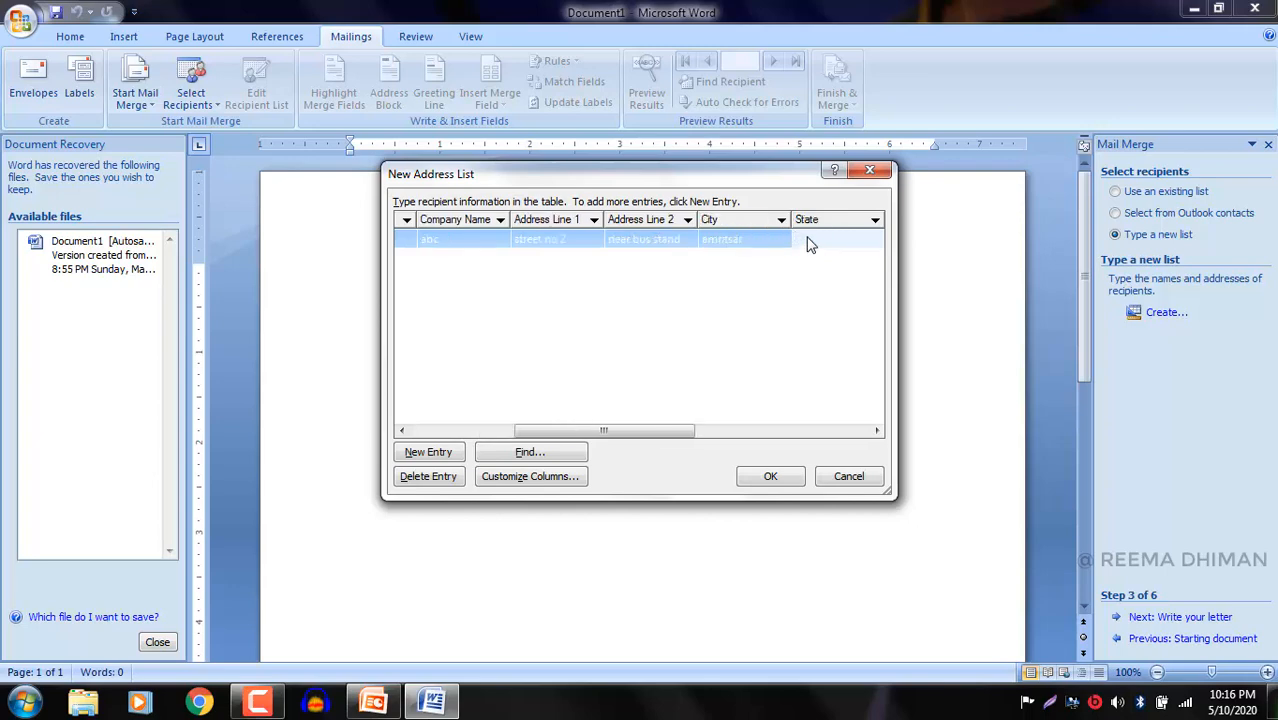
pyautogui.write('Punjab')
pyautogui.press('Tab')
pyautogui.press('Tab')
pyautogui.press('Tab')
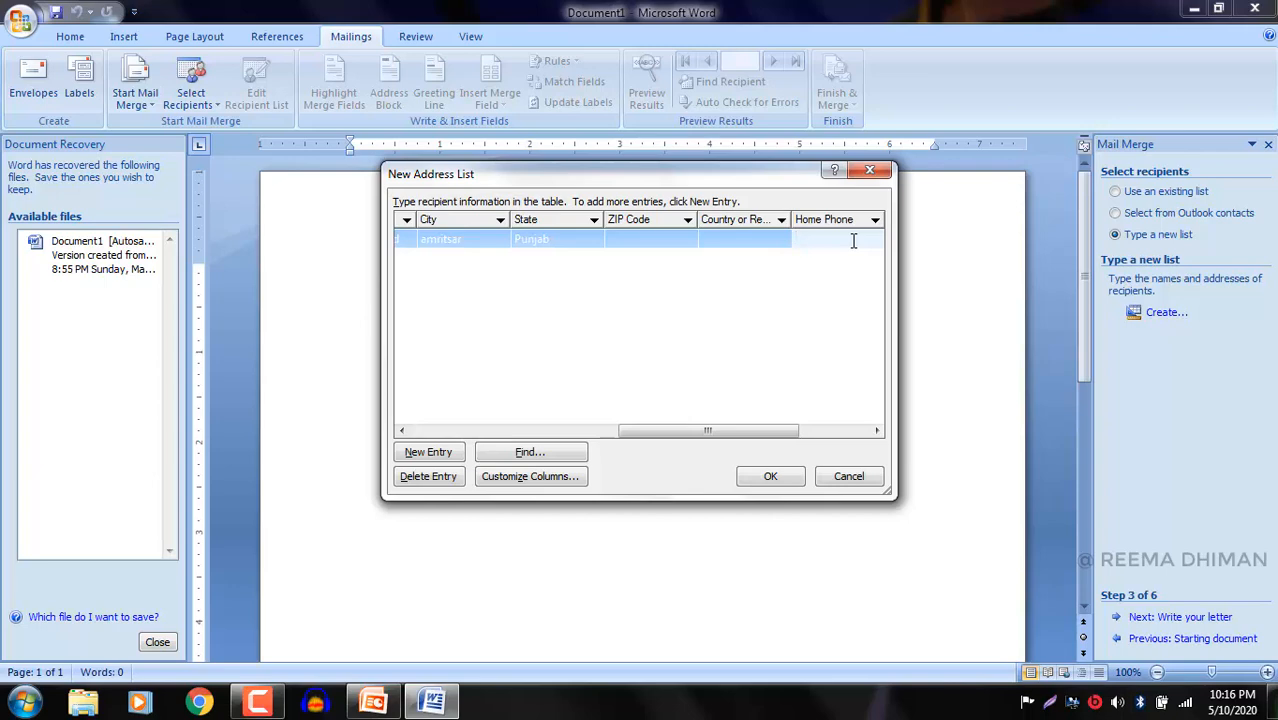
pyautogui.write('257509')
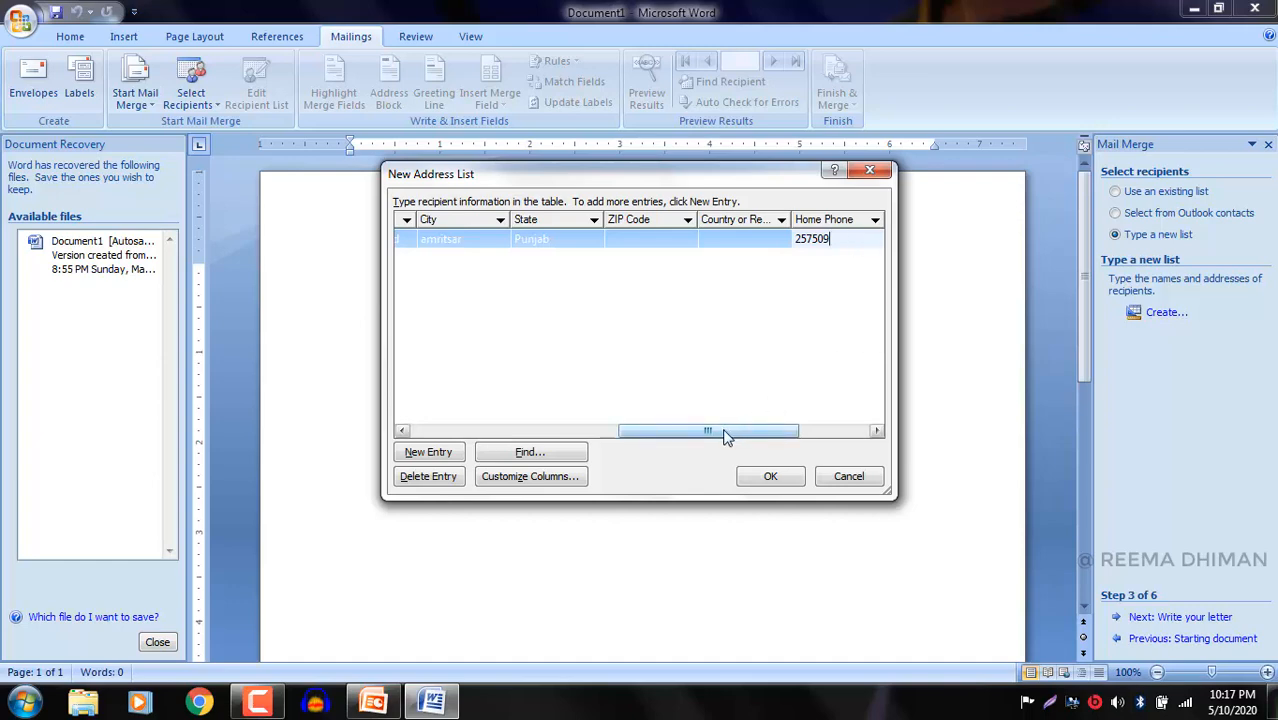
# Add a second entry to the address list with the title Mr and the recipient's first and last name
pyautogui.moveTo(722, 436); pyautogui.dragTo(503, 436)
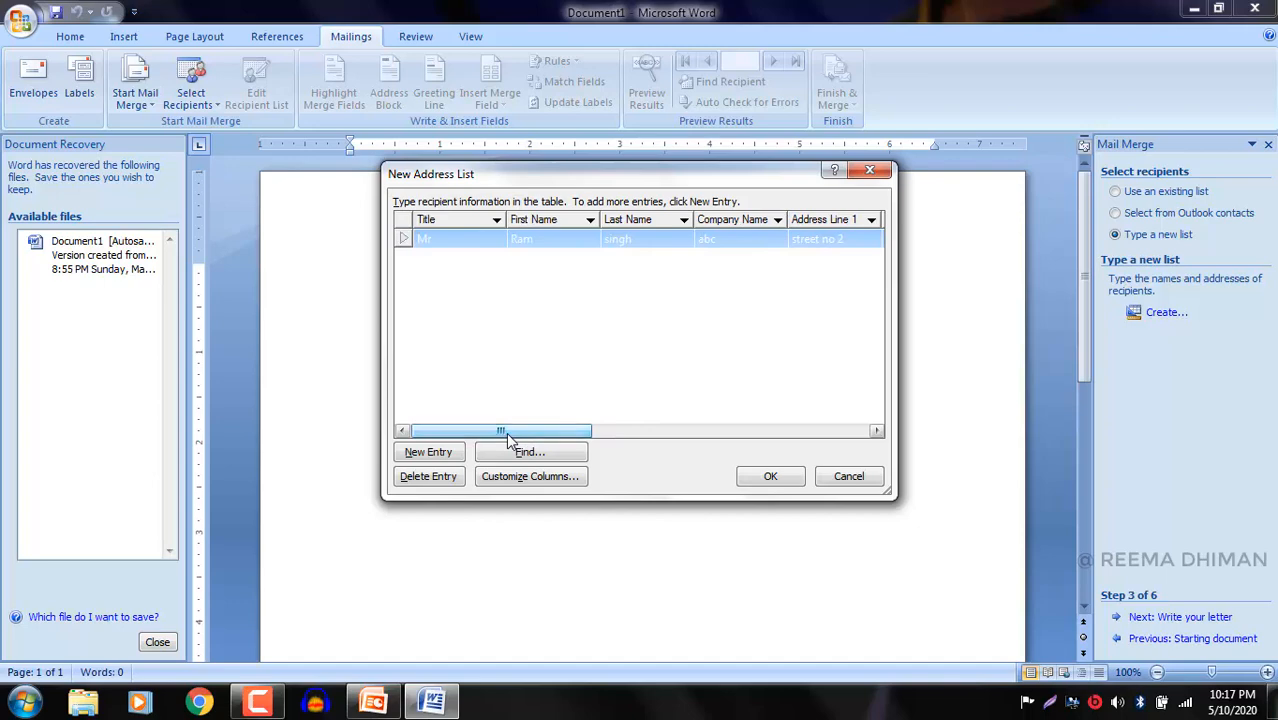
pyautogui.click(446, 455)
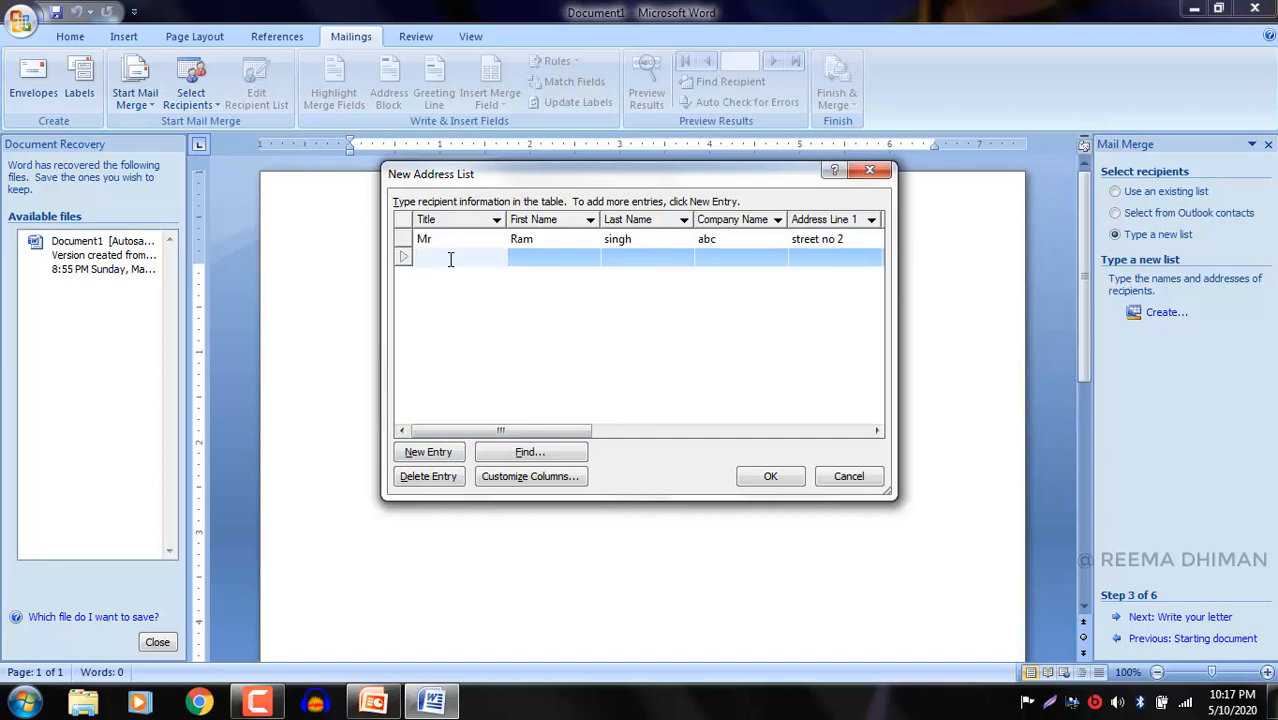
pyautogui.write('Mr')
pyautogui.press('BackSpace')
pyautogui.press('Tab')
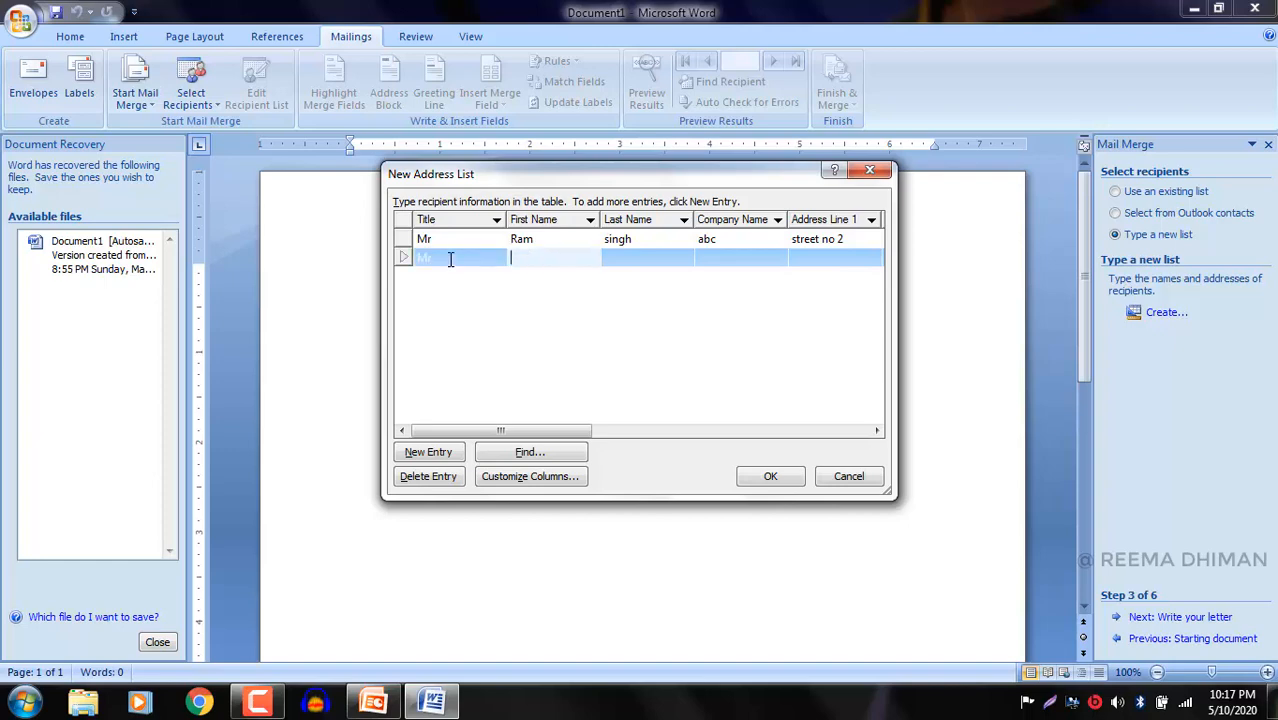
pyautogui.write('sham')
pyautogui.press('BackSpace')
pyautogui.press('BackSpace')
pyautogui.press('BackSpace')
pyautogui.press('BackSpace')
pyautogui.write('Sham')
pyautogui.press('Tab')
pyautogui.write('Singh')
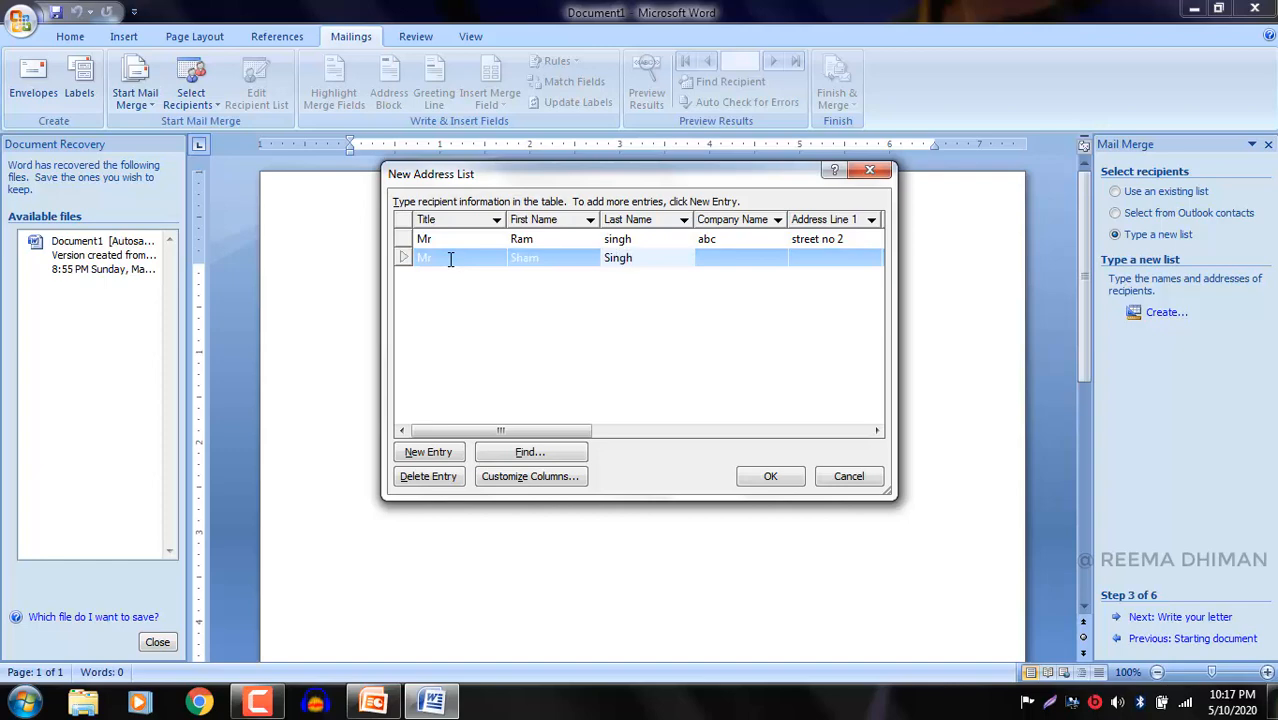
# Enter xyz as the second recipient's company name and fill in both address lines
pyautogui.press('Tab')
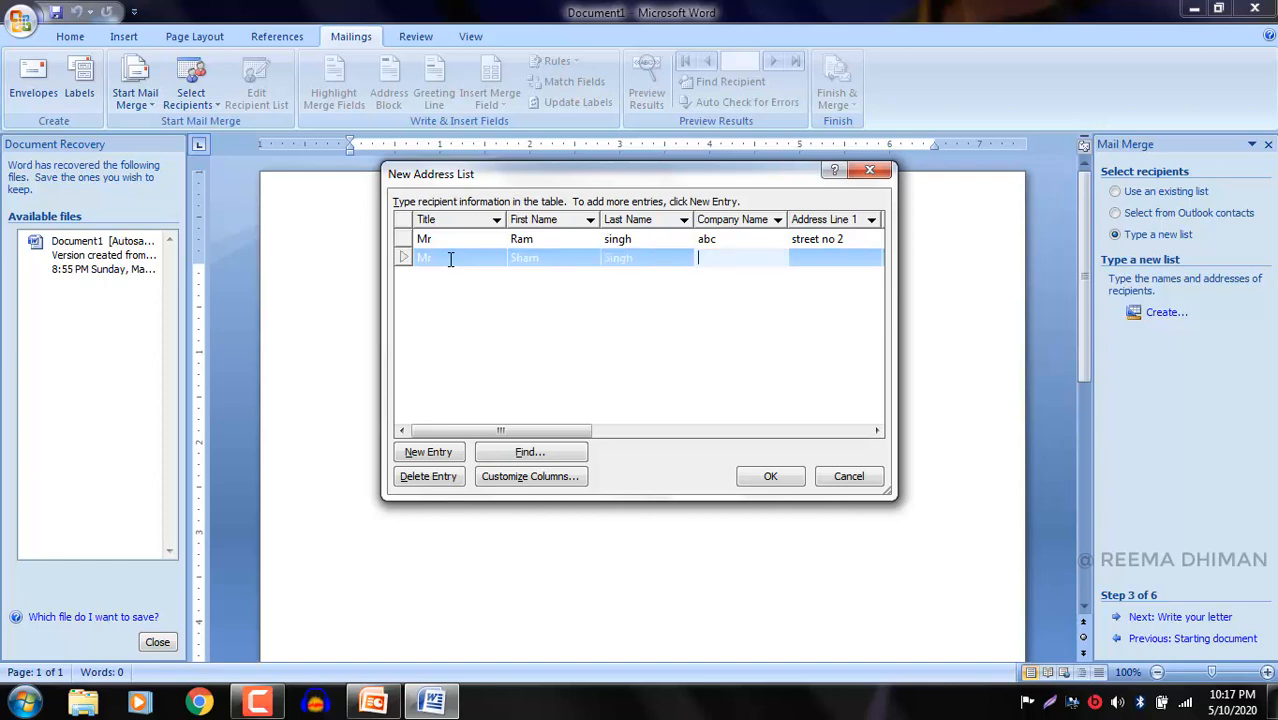
pyautogui.write('xyz')
pyautogui.press('Tab')
pyautogui.write('street no 4')
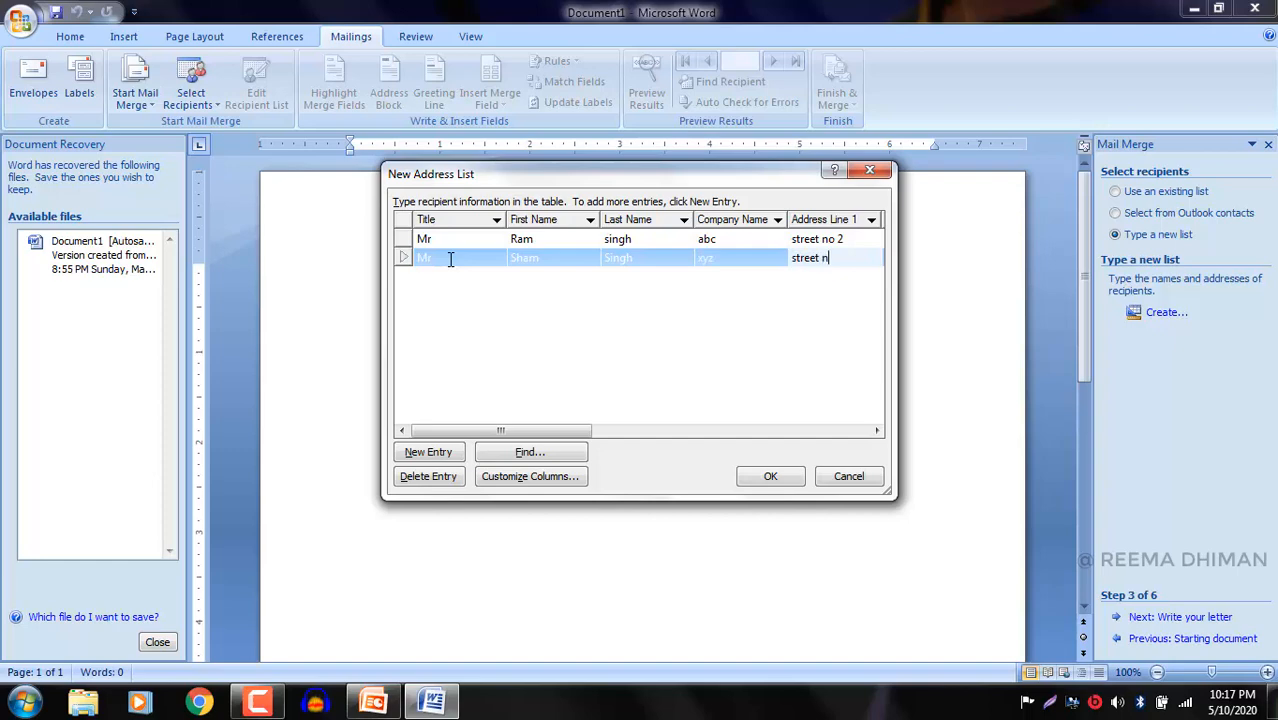
pyautogui.press('Tab')
pyautogui.write('near tower')
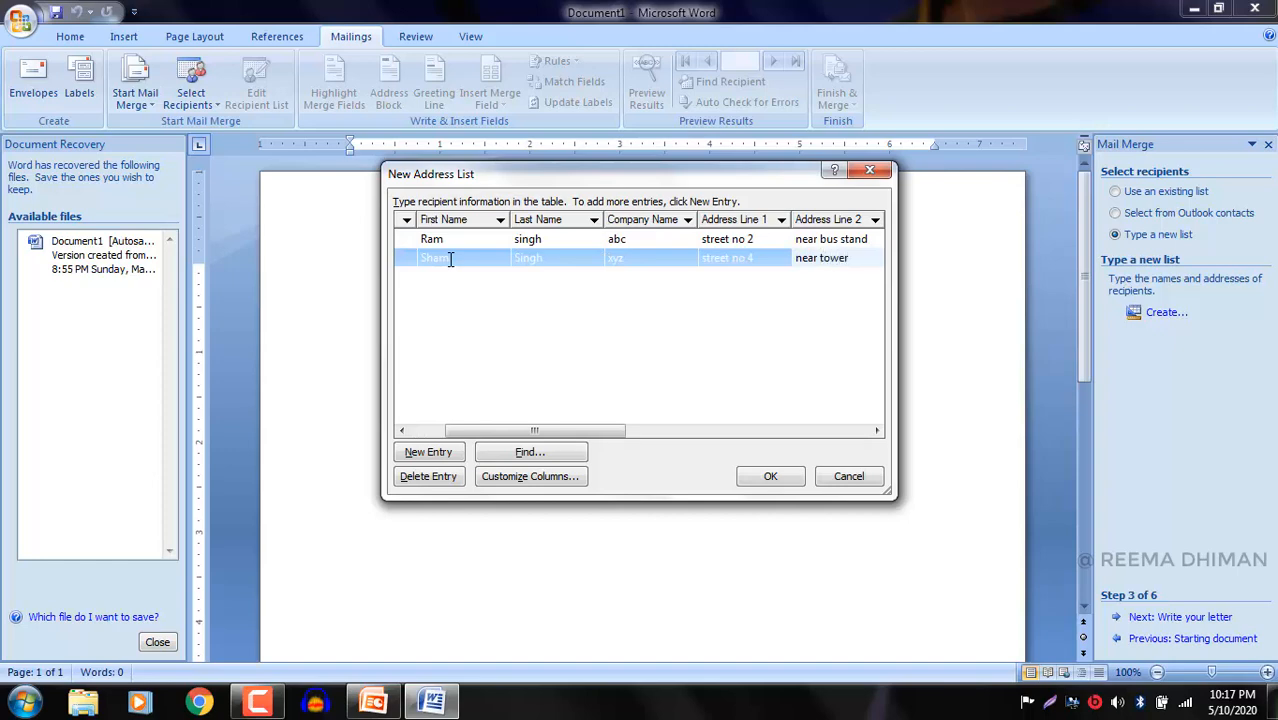
# Complete the second recipient's city, state and home phone number, leaving the ZIP code and country blank
pyautogui.press('Tab')
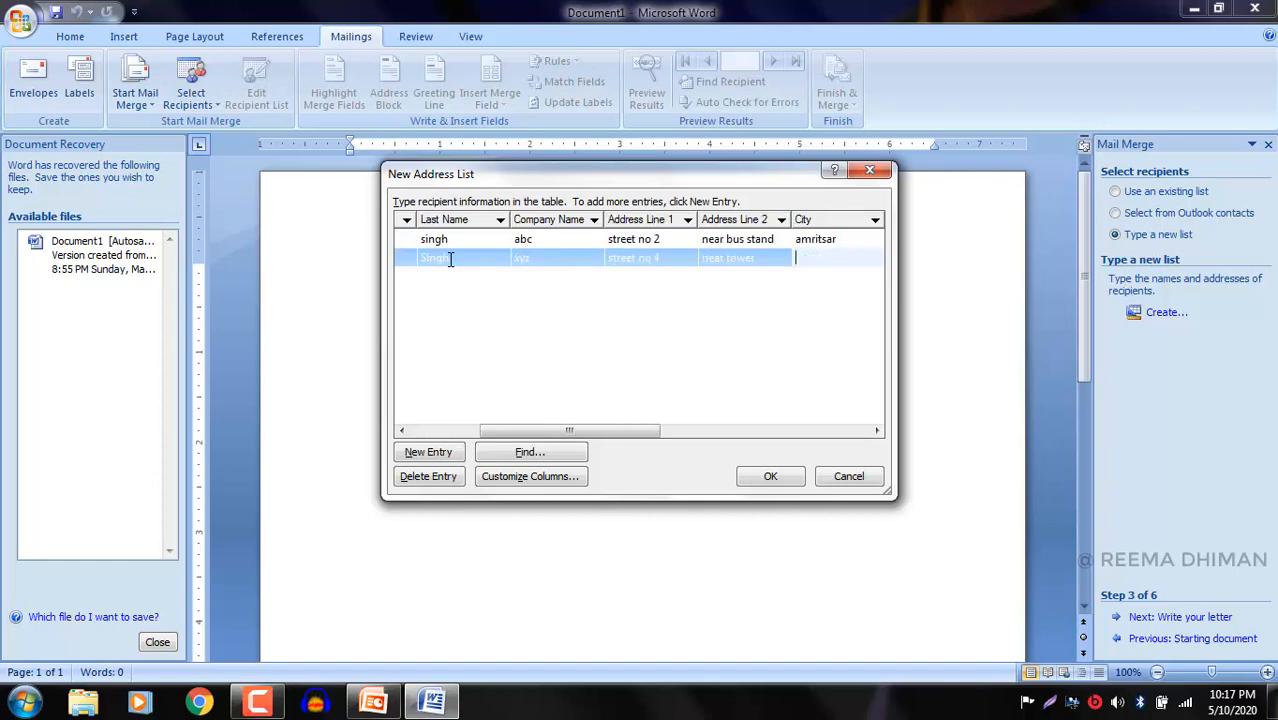
pyautogui.write('Ludhiana')
pyautogui.press('Tab')
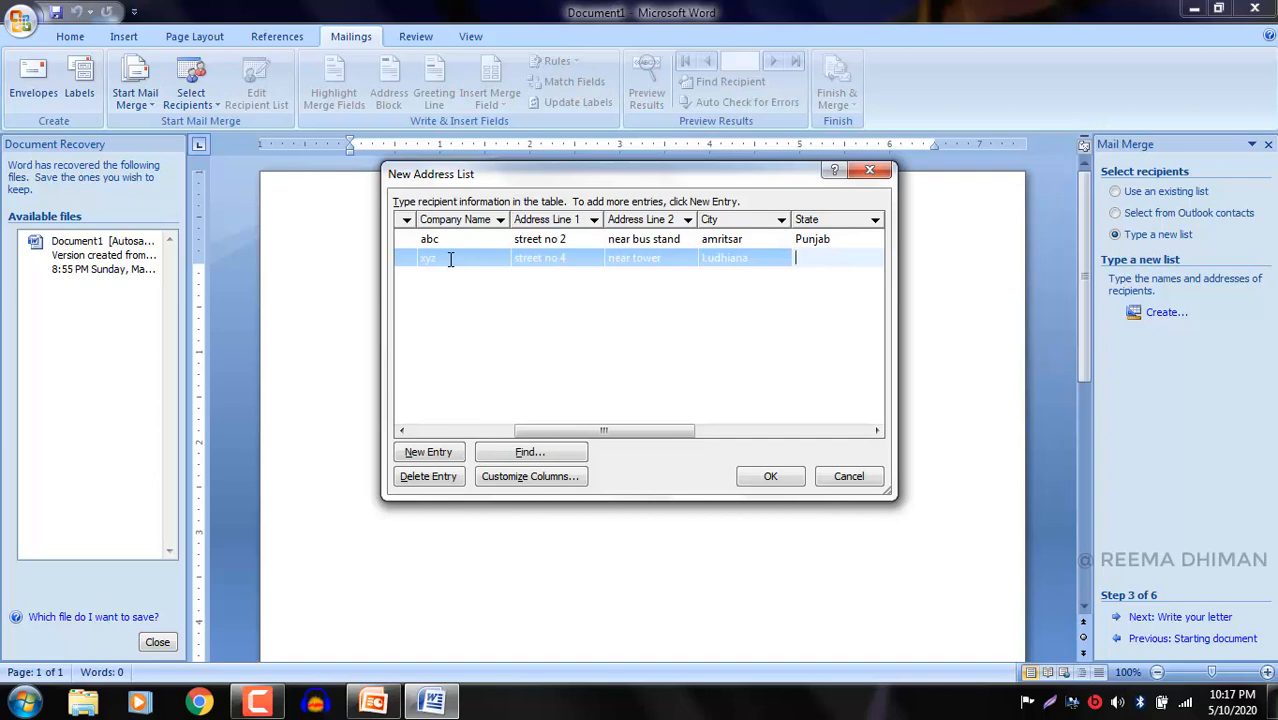
pyautogui.write('Punjab')
pyautogui.press('Tab')
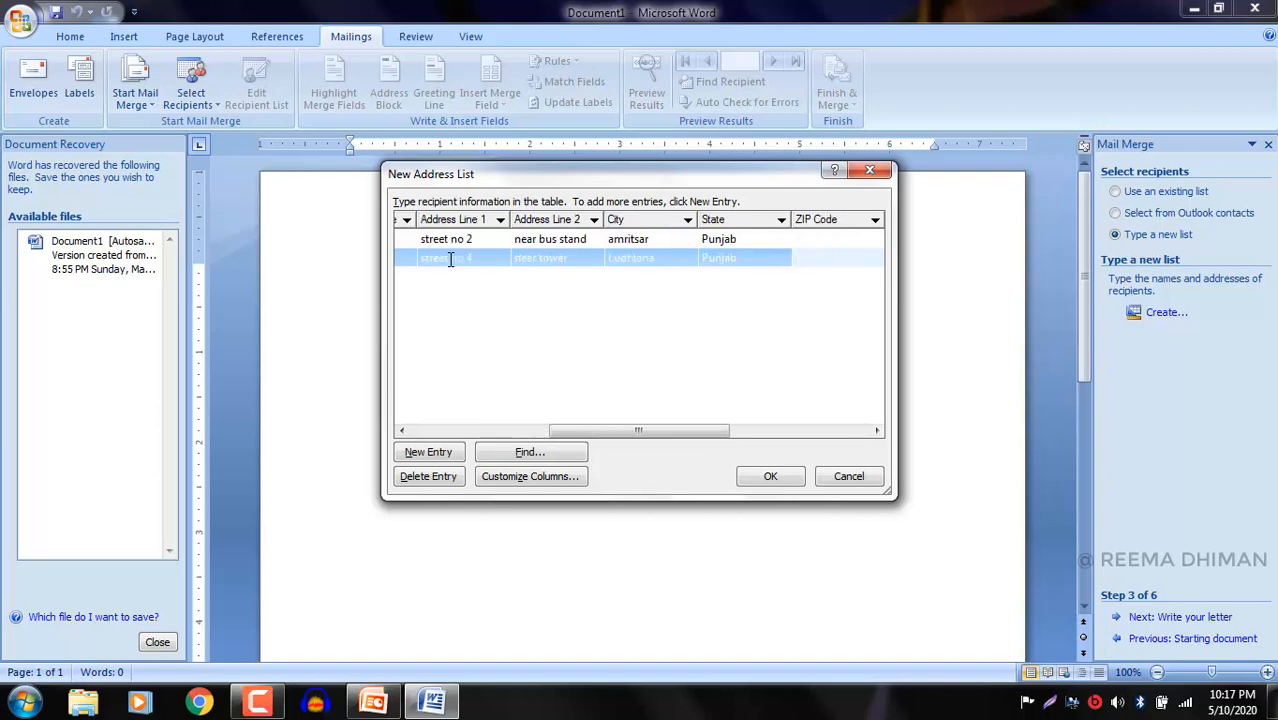
pyautogui.press('Tab')
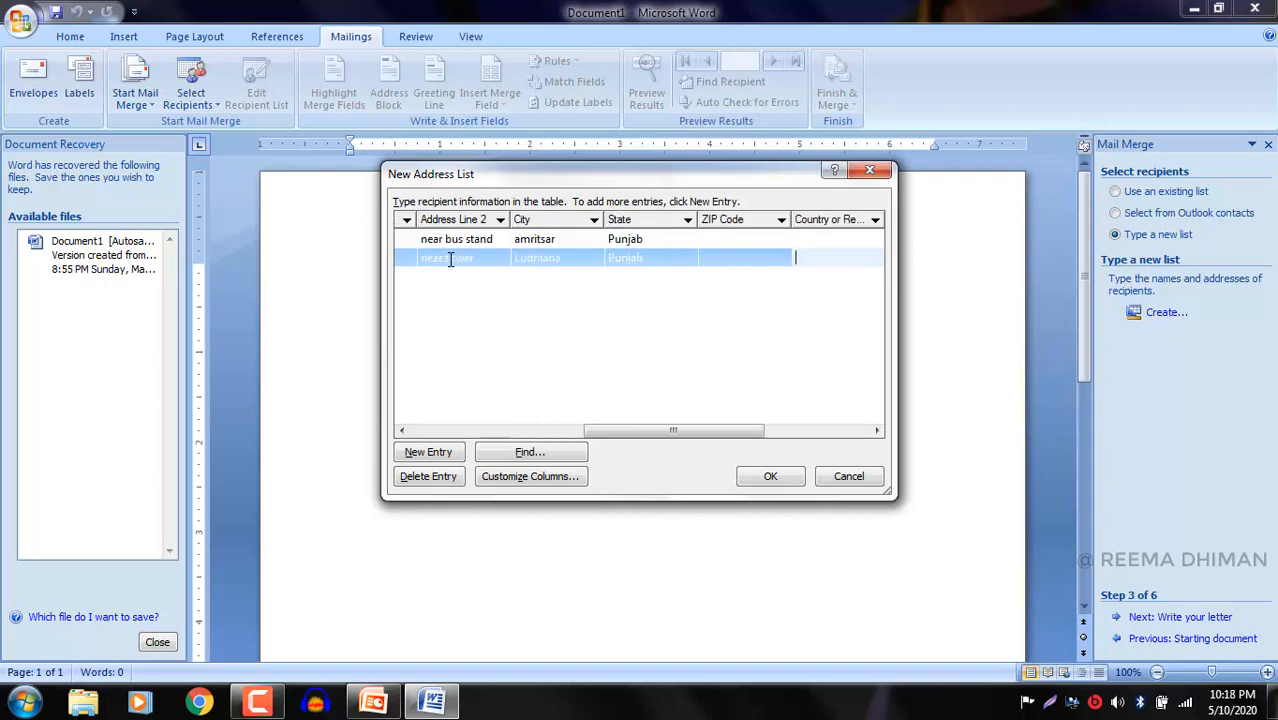
pyautogui.press('Tab')
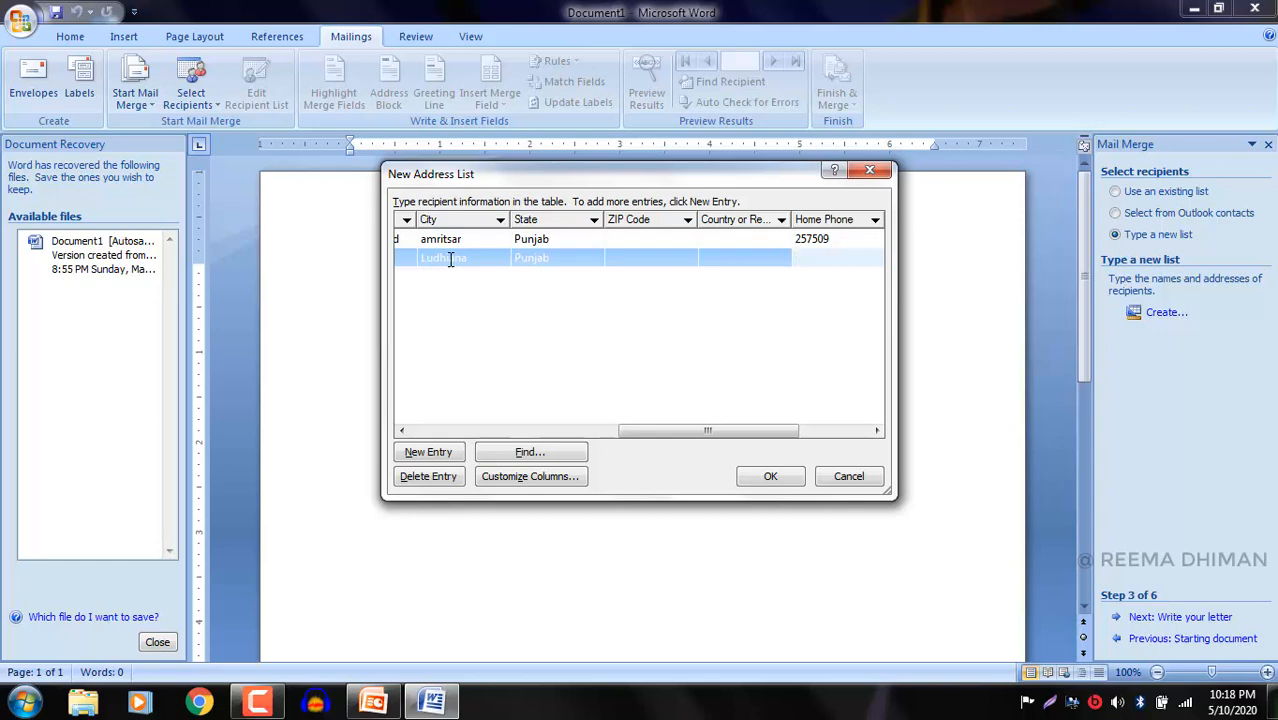
pyautogui.write('298567')
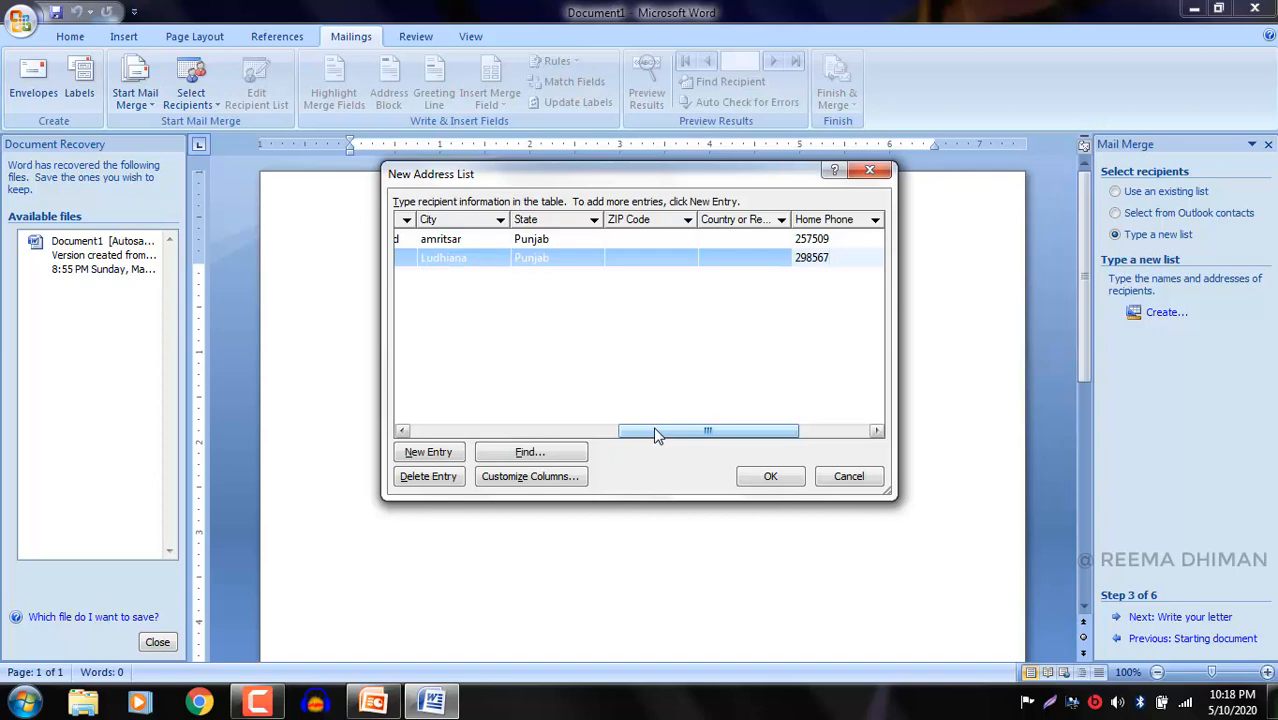
# Add a third entry to the address list with the title Mr and the recipient's first and last name
pyautogui.moveTo(656, 433); pyautogui.dragTo(437, 440)
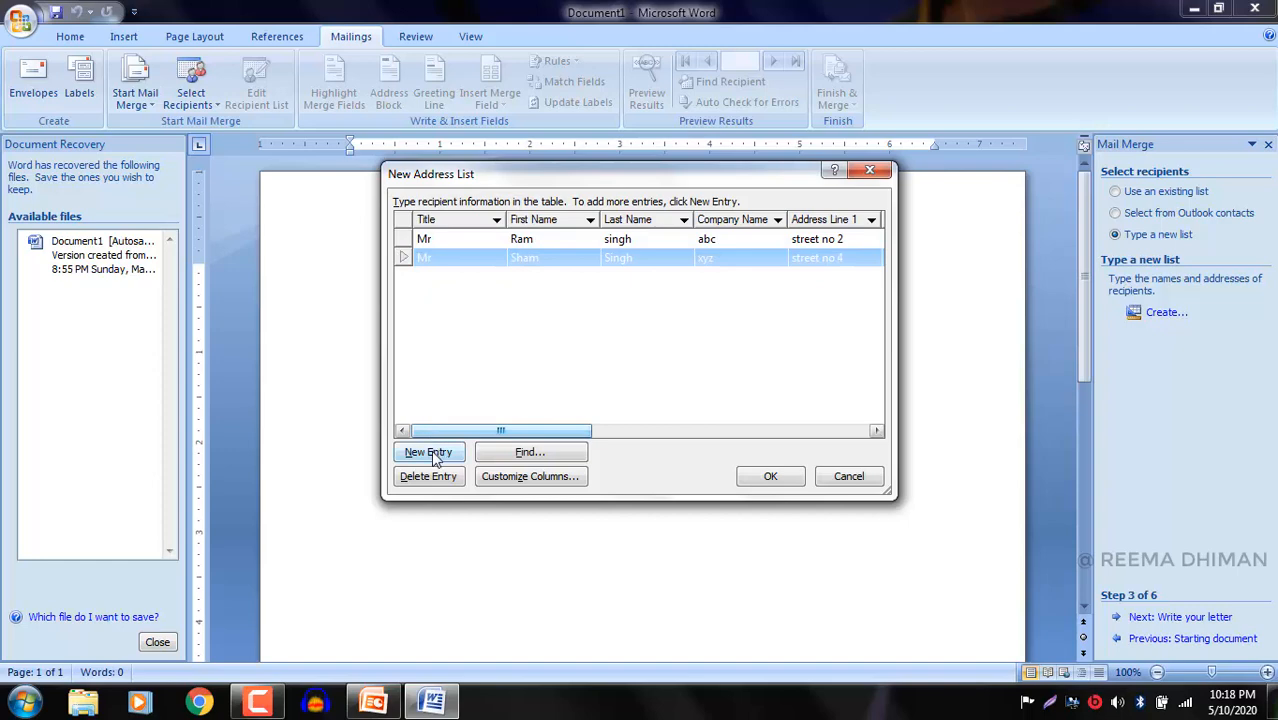
pyautogui.click(430, 453)
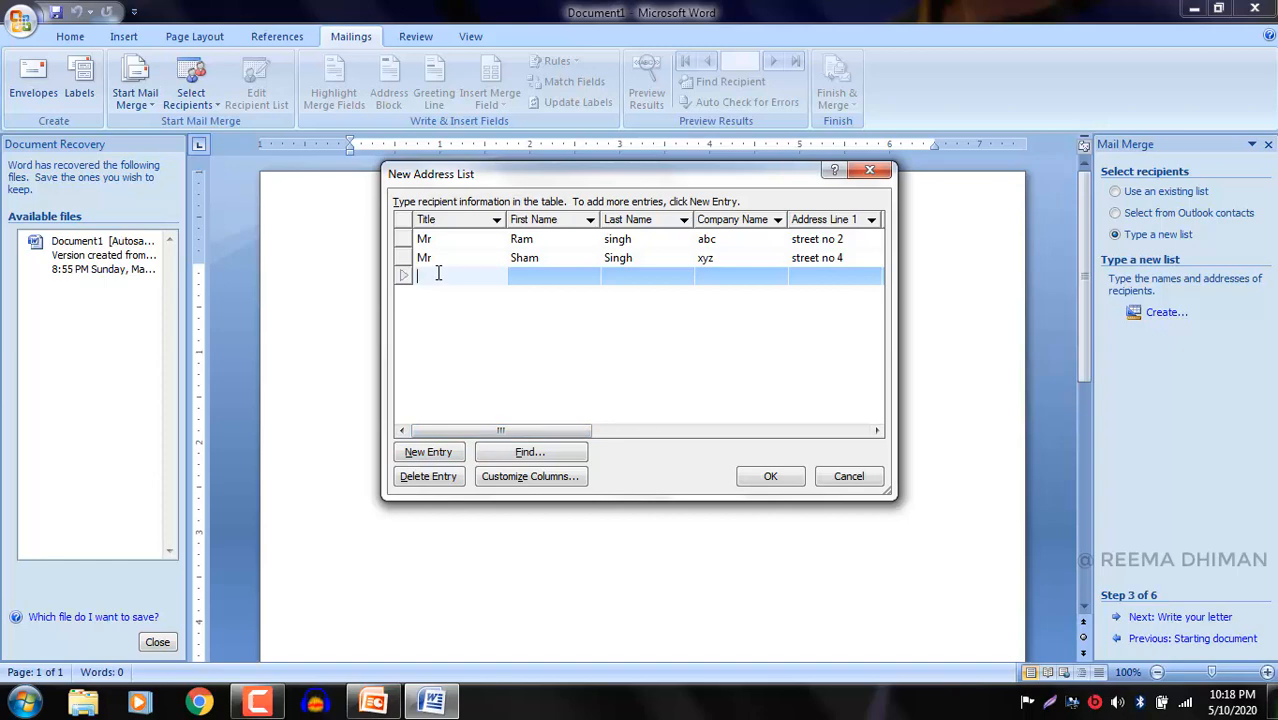
pyautogui.write('mr')
pyautogui.press('BackSpace')
pyautogui.press('BackSpace')
pyautogui.write('Mr')
pyautogui.press('Tab')
pyautogui.write('Mohan')
pyautogui.press('Tab')
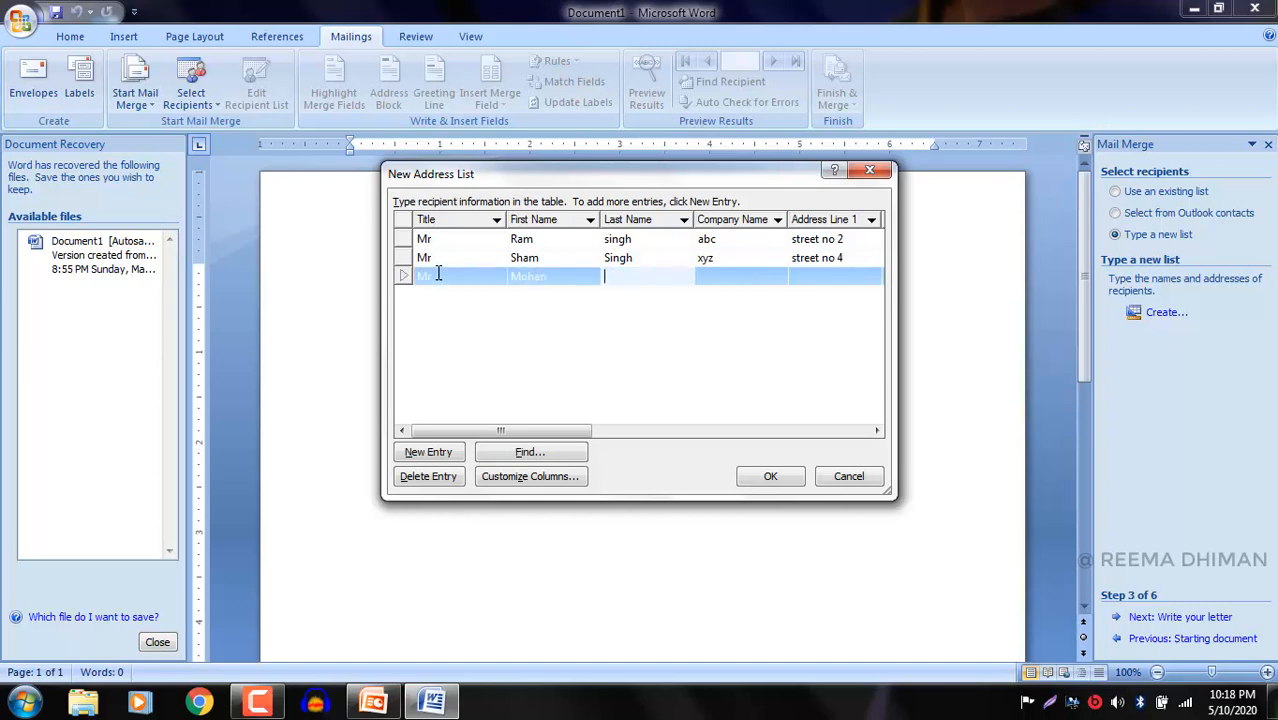
pyautogui.write('Singh')
# Enter def as the third recipient's company name and fill in both address lines
pyautogui.press('Tab')
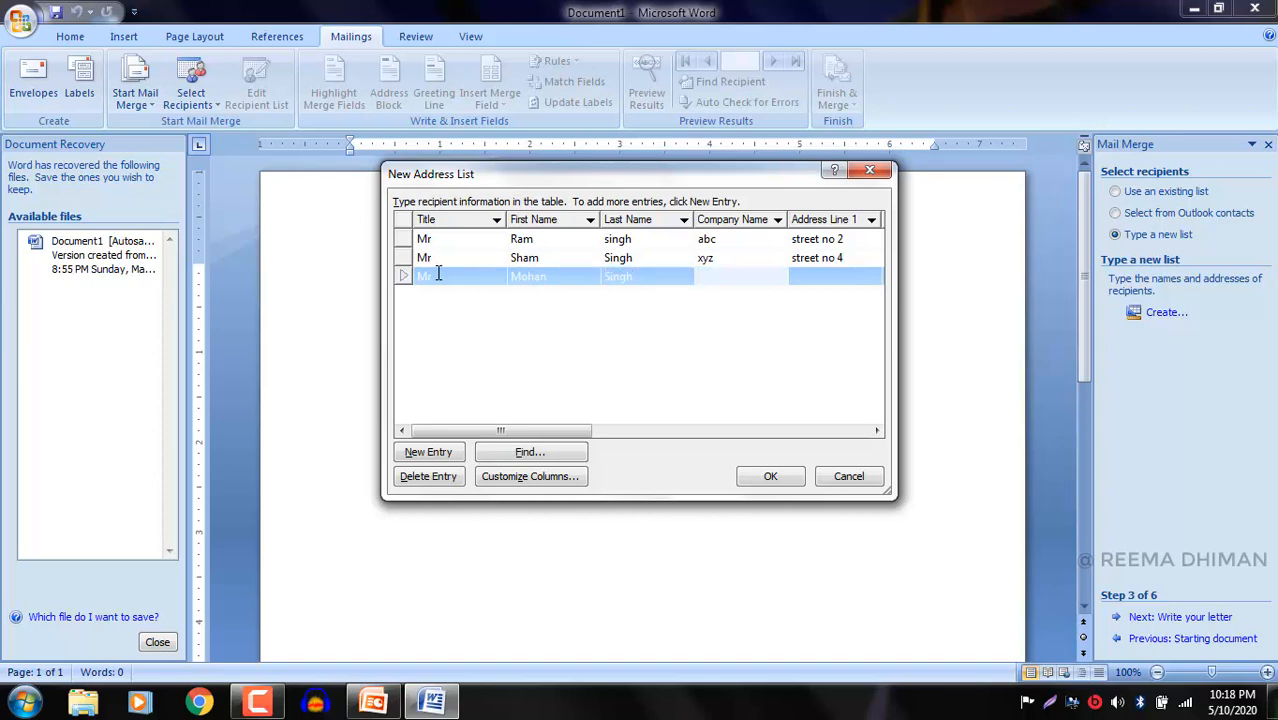
pyautogui.write('def')
pyautogui.press('Tab')
pyautogui.write('str')
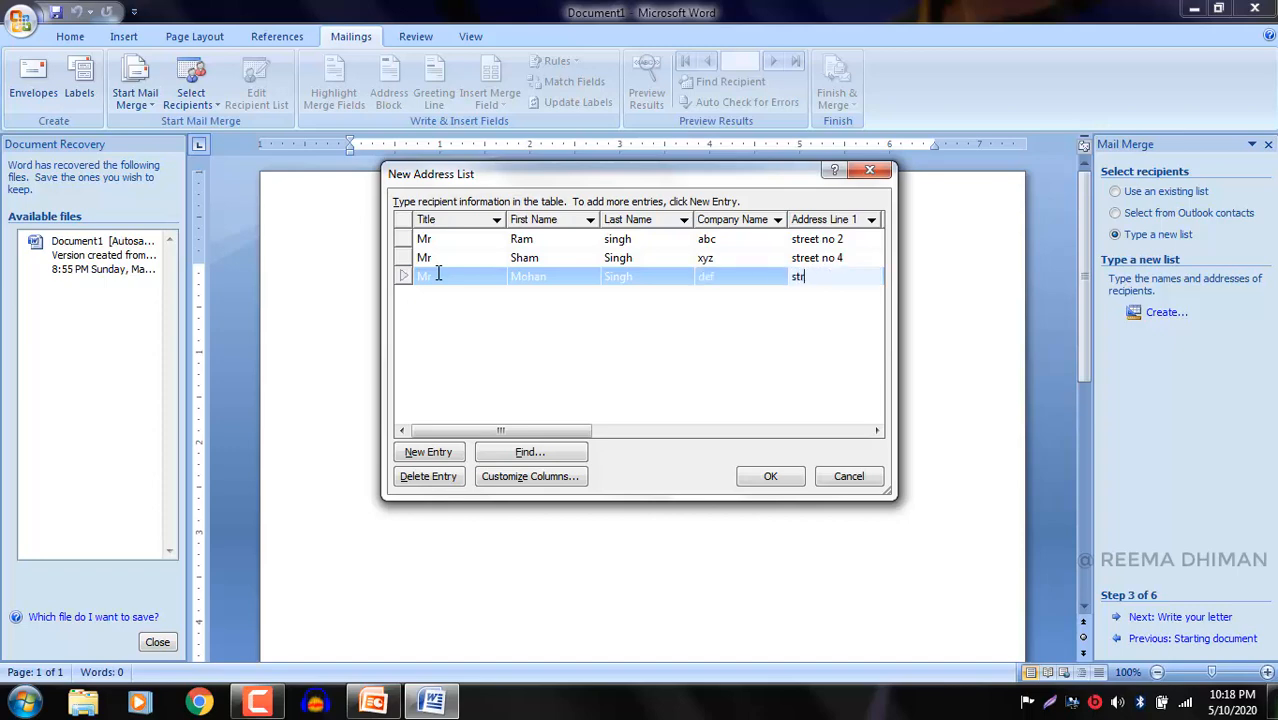
pyautogui.write('eet no 6')
pyautogui.press('Tab')
pyautogui.write('n')
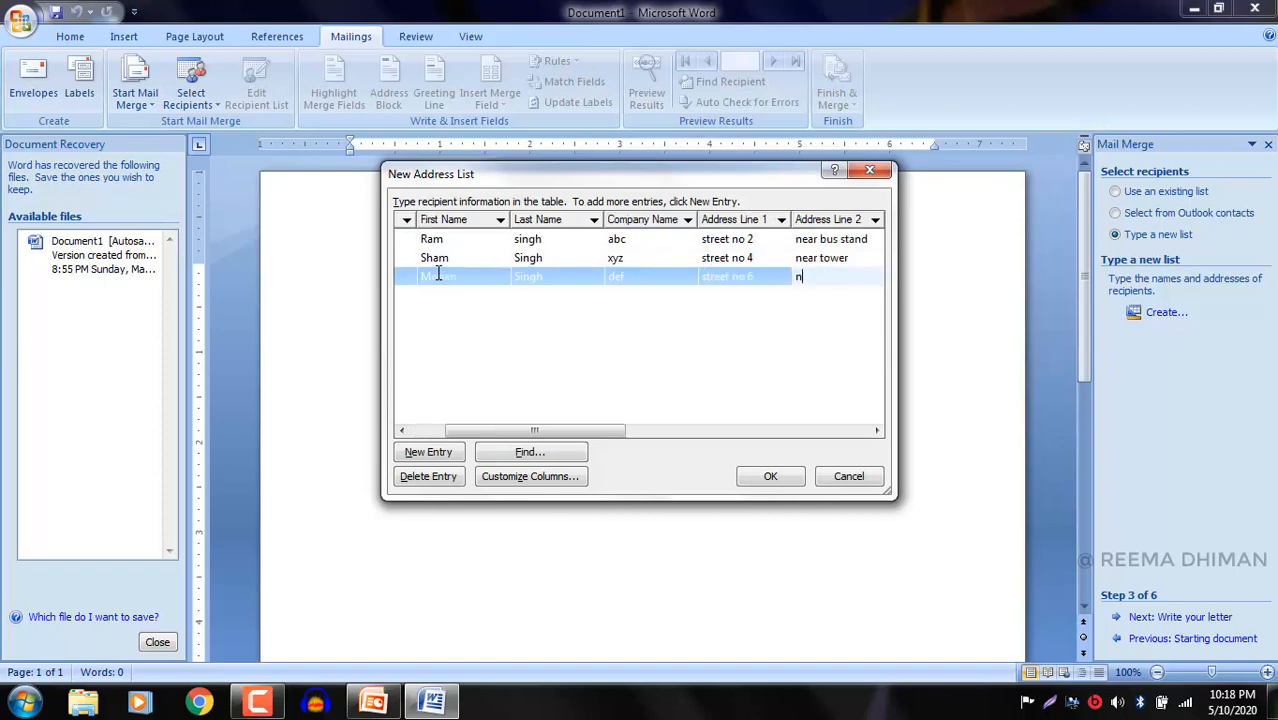
pyautogui.write('ear bus stand')
pyautogui.press('Tab')
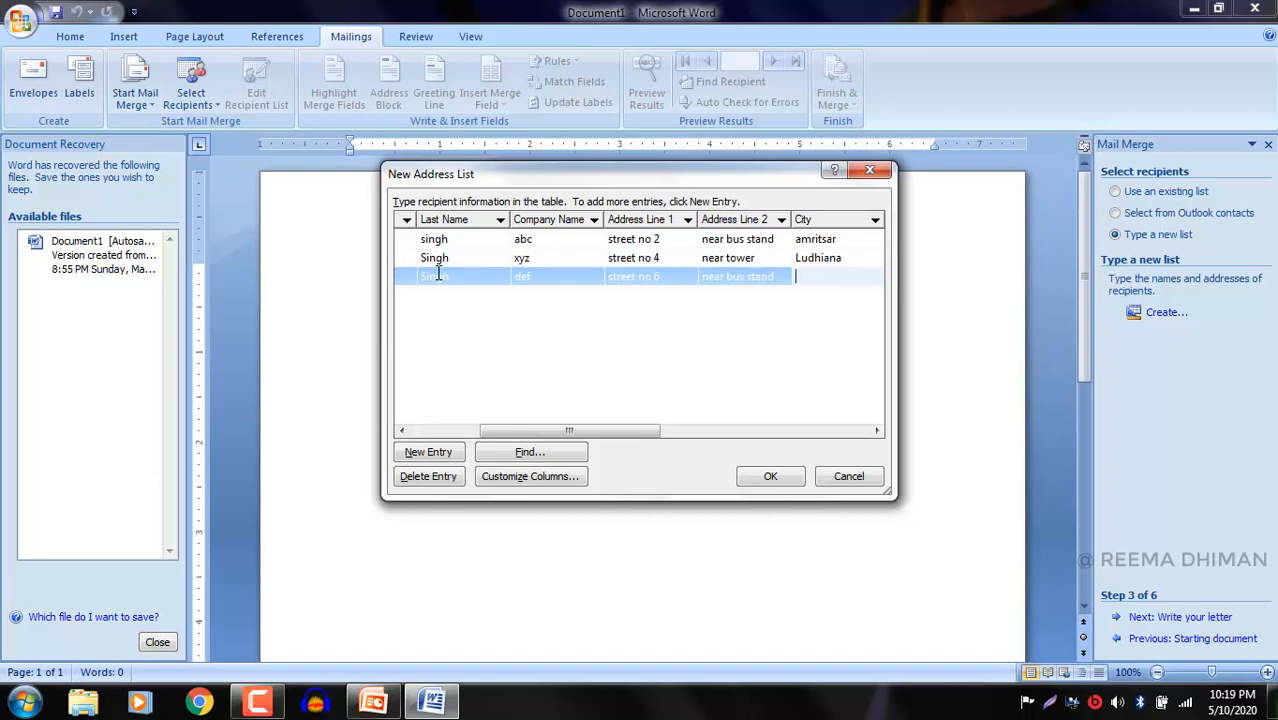
# Complete the third recipient's city, state and home phone number, leaving ZIP code and country blank, and confirm the address list
pyautogui.write('SBS nagar')
pyautogui.press('Tab')
pyautogui.write('pl')
pyautogui.press('BackSpace')
pyautogui.press('BackSpace')
pyautogui.write('Punjab')
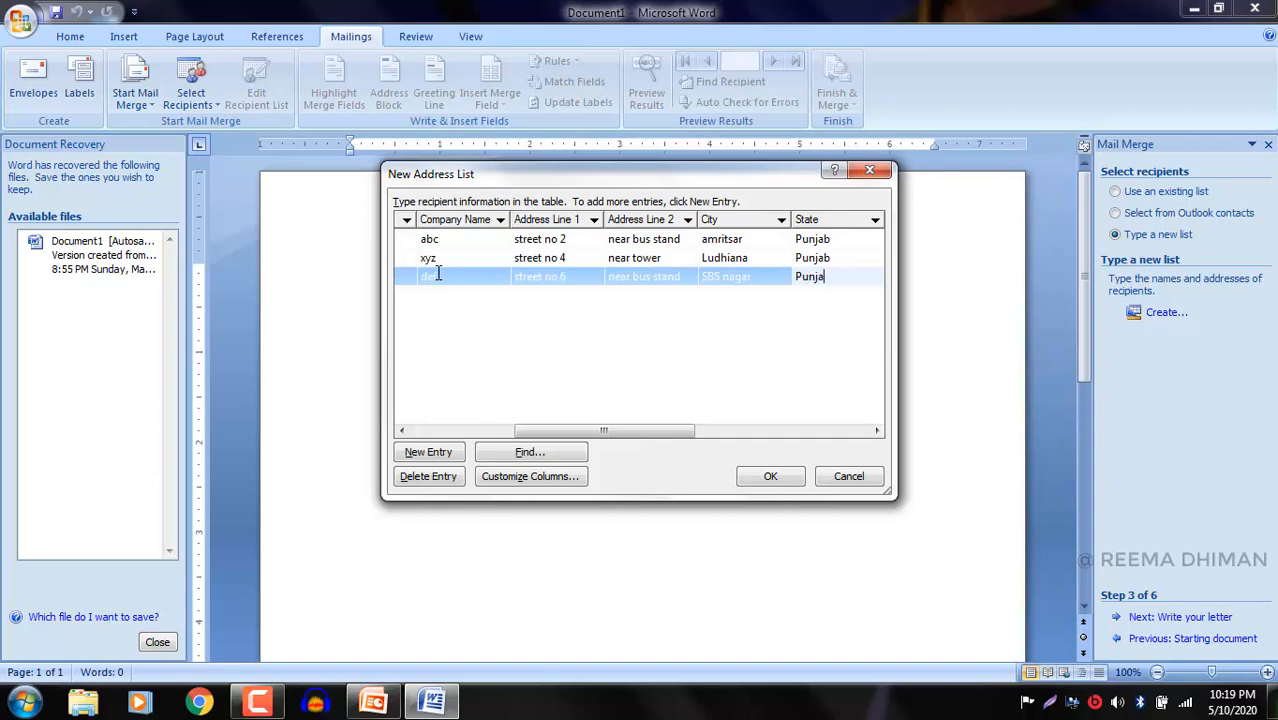
pyautogui.press('Tab')
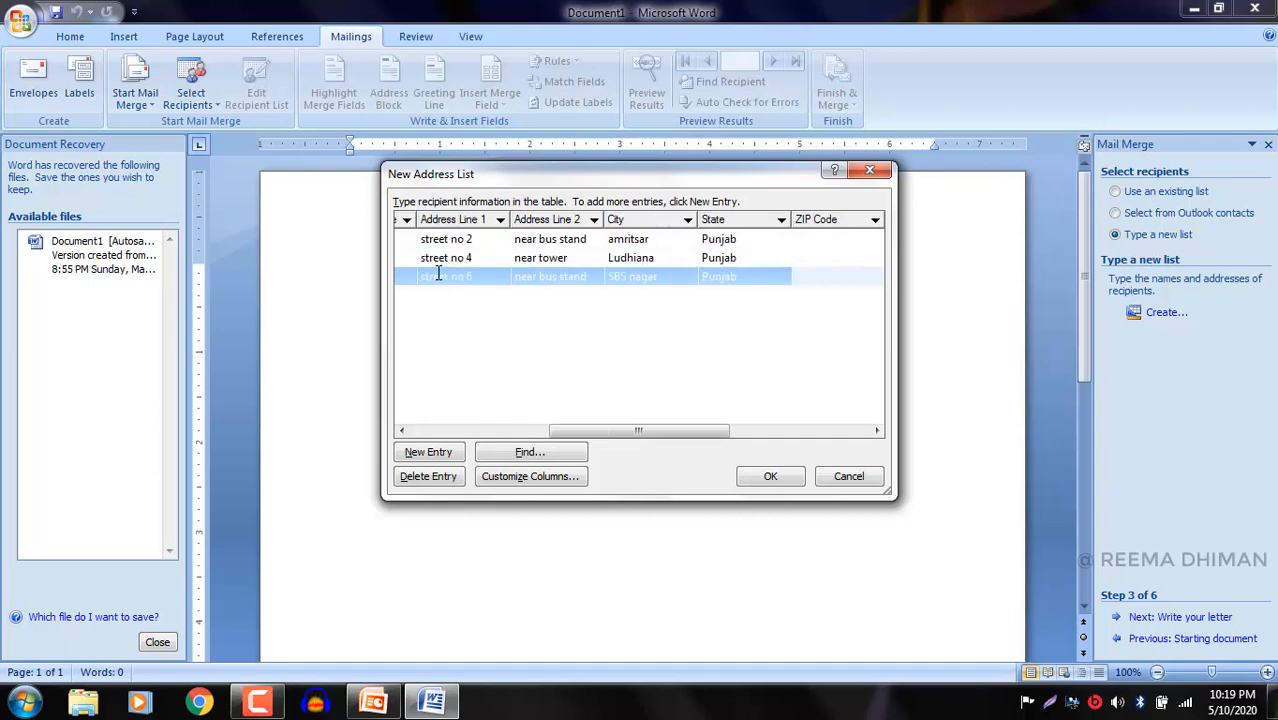
pyautogui.press('Tab')
pyautogui.press('Tab')
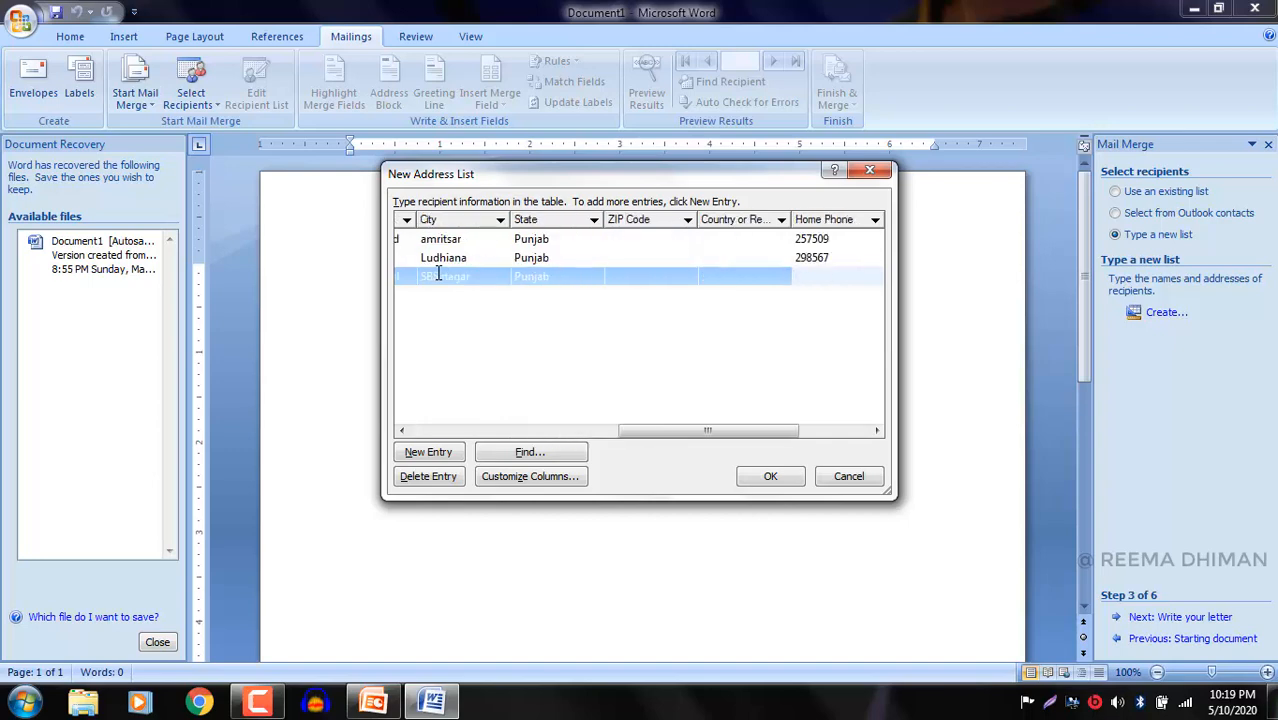
pyautogui.write('234765')
pyautogui.click(770, 477)
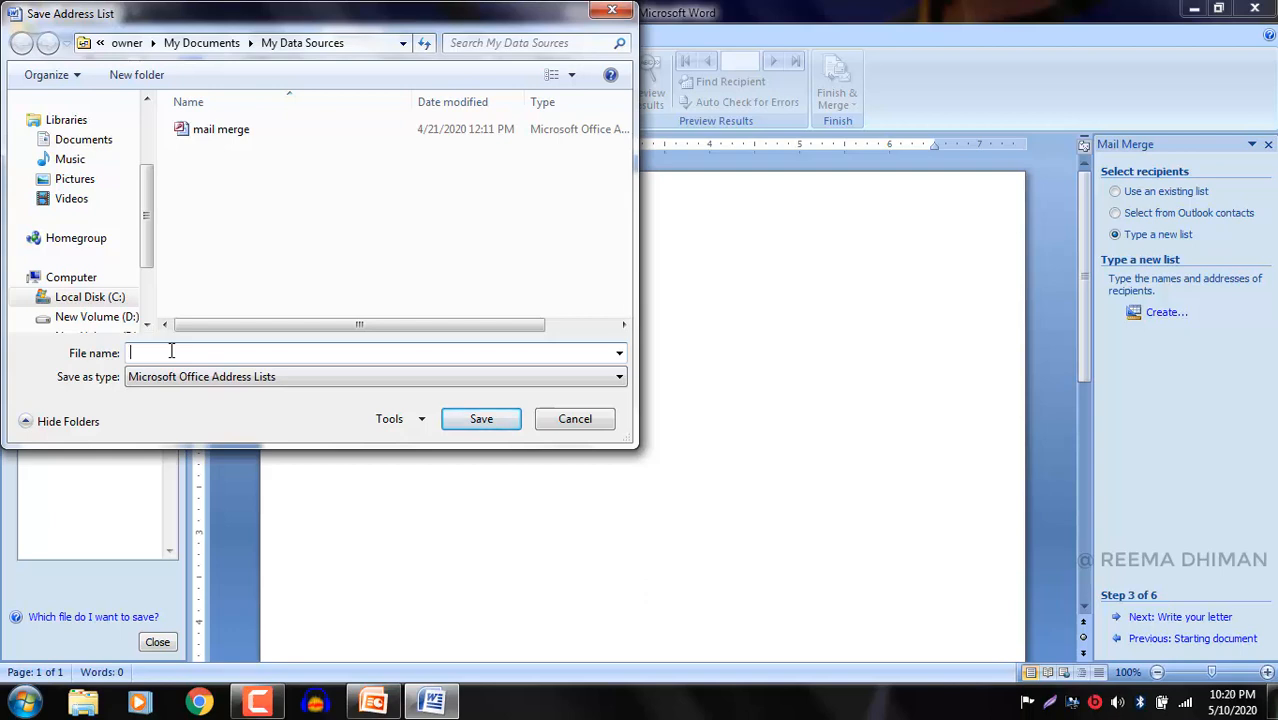
# Save the address list on the Desktop under the file name Mail contacts
pyautogui.write('Mial')
pyautogui.press('BackSpace')
pyautogui.press('BackSpace')
pyautogui.press('BackSpace')
pyautogui.write('ail')
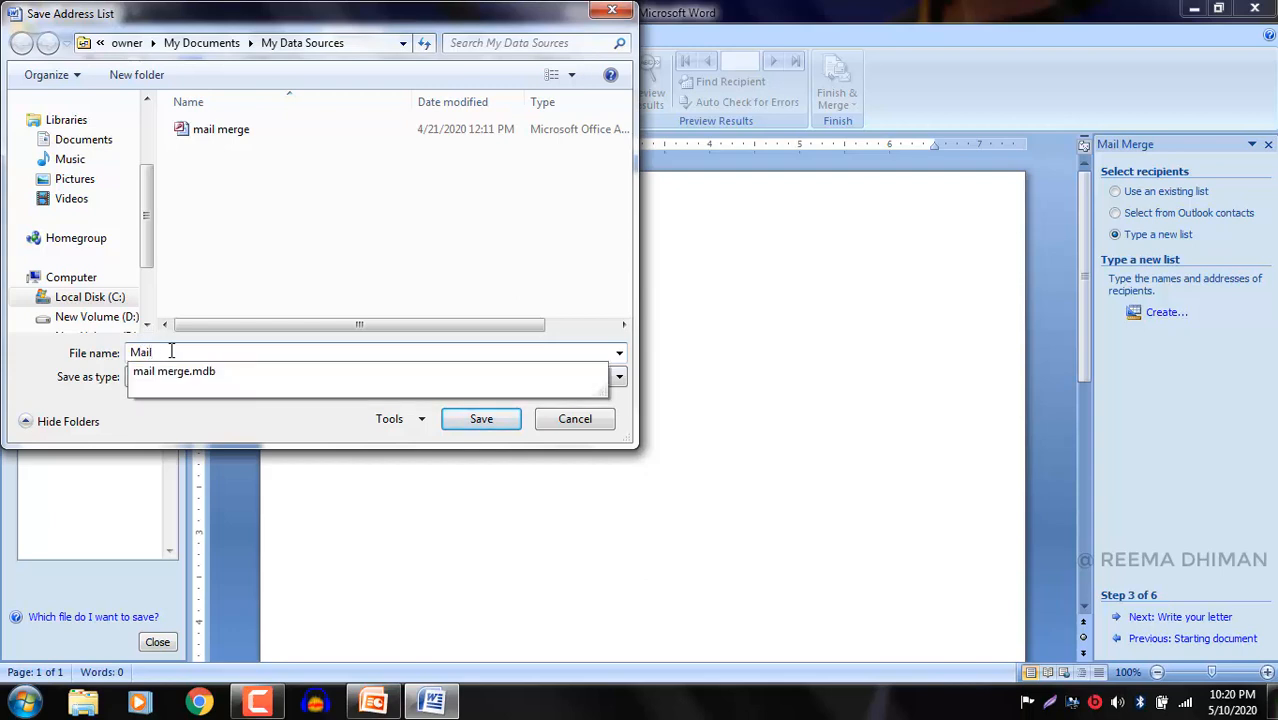
pyautogui.write(' con')
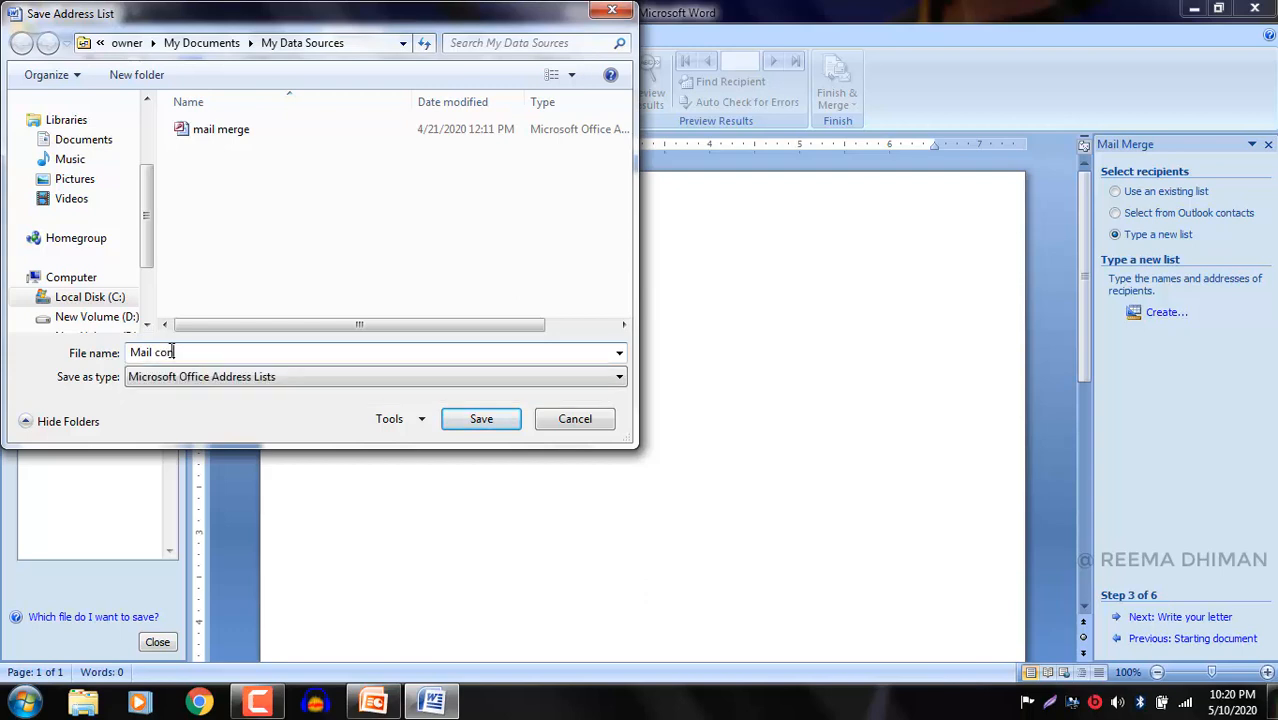
pyautogui.write('tacts')
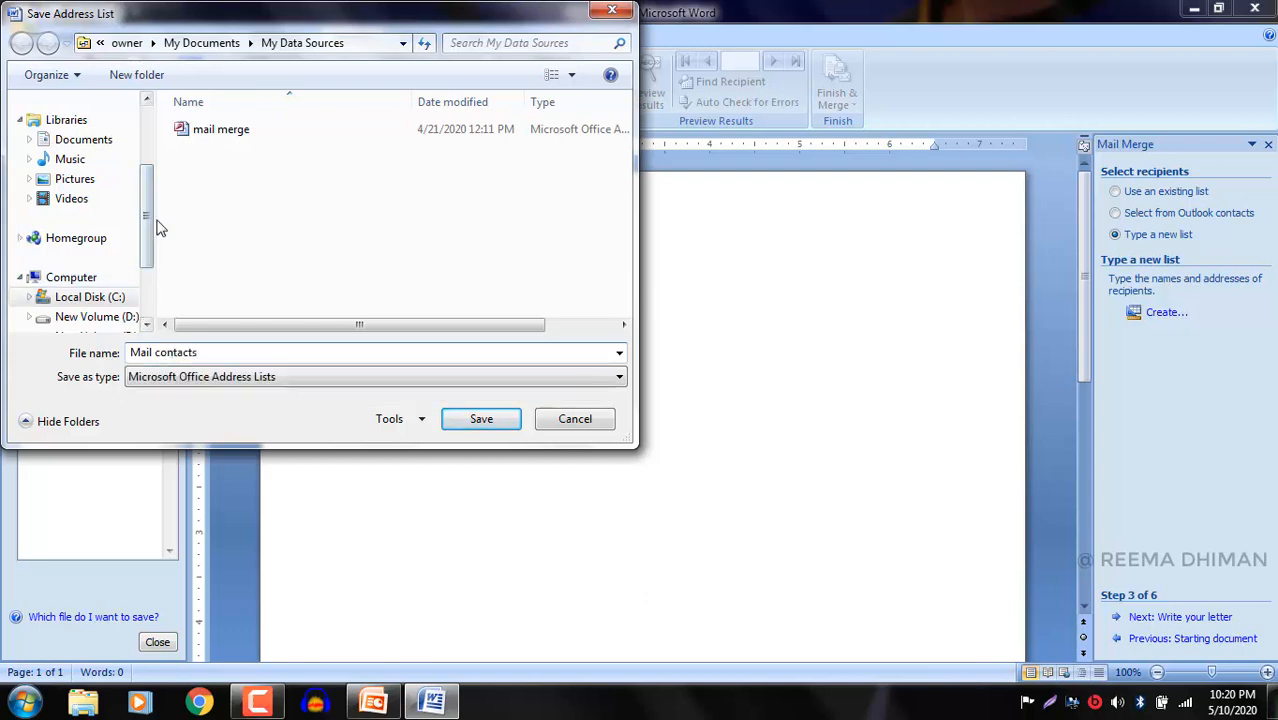
pyautogui.moveTo(146, 213); pyautogui.dragTo(144, 183)
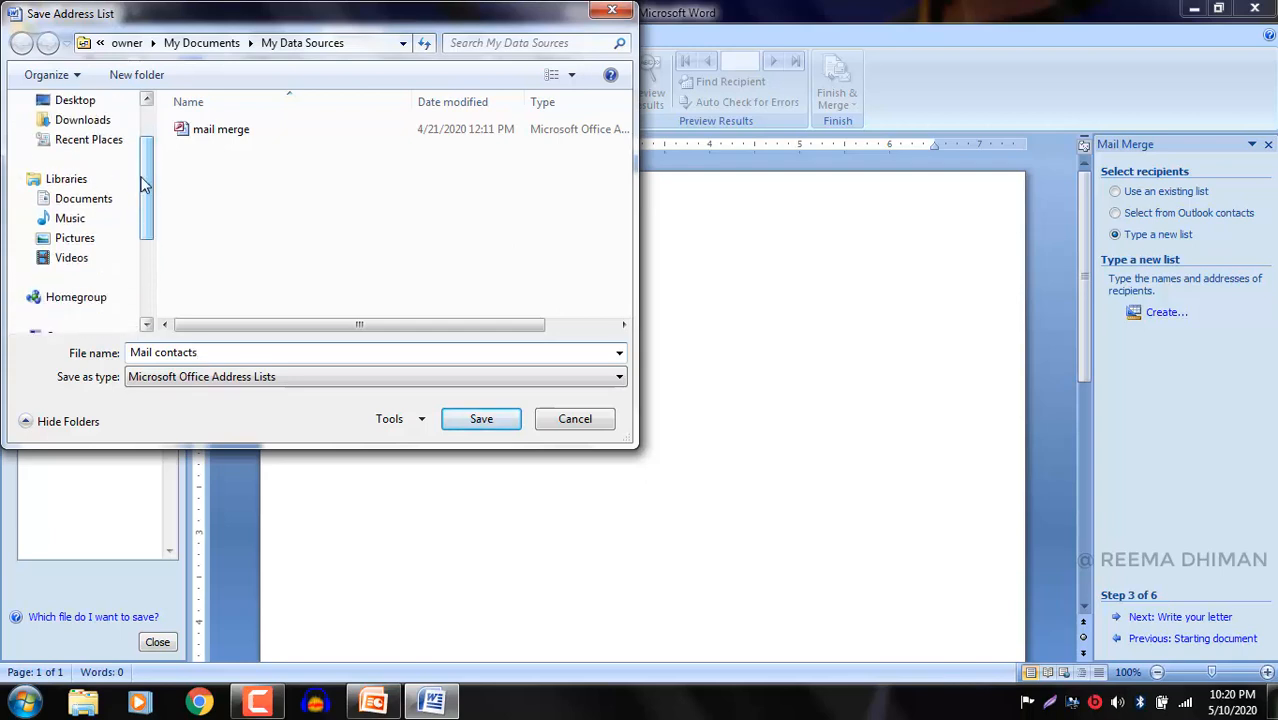
pyautogui.click(105, 101)
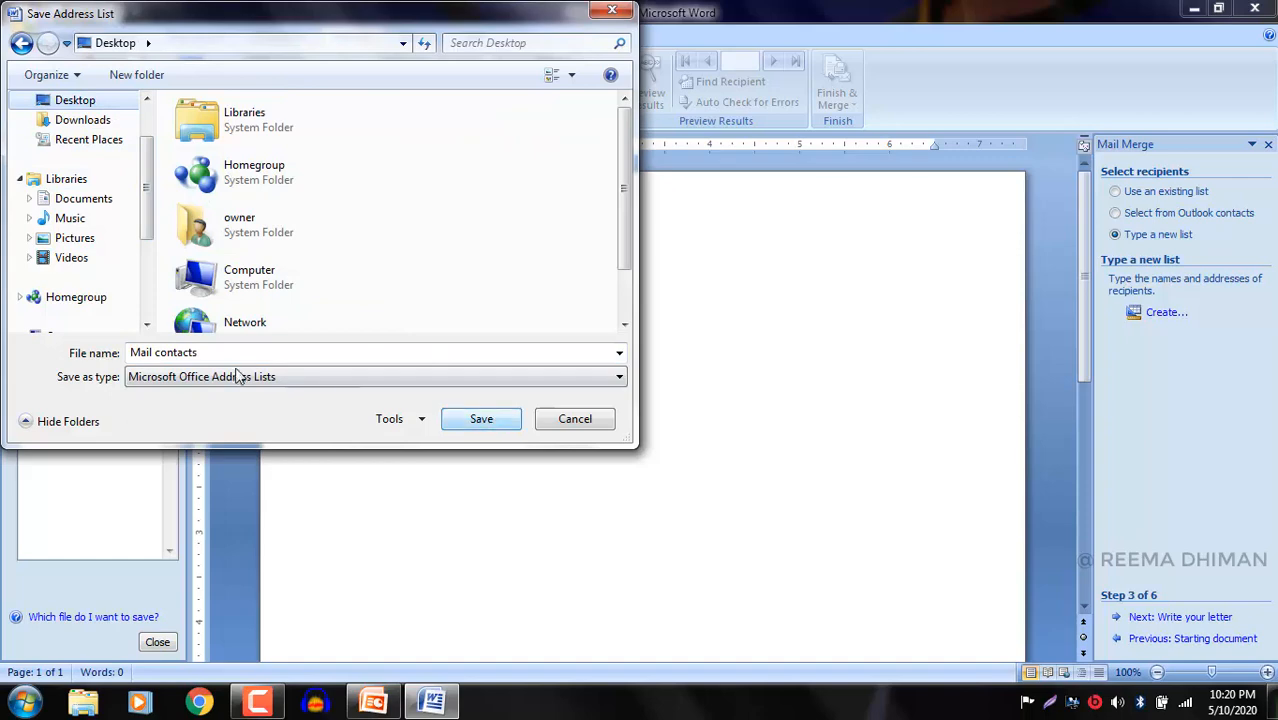
pyautogui.click(482, 420)
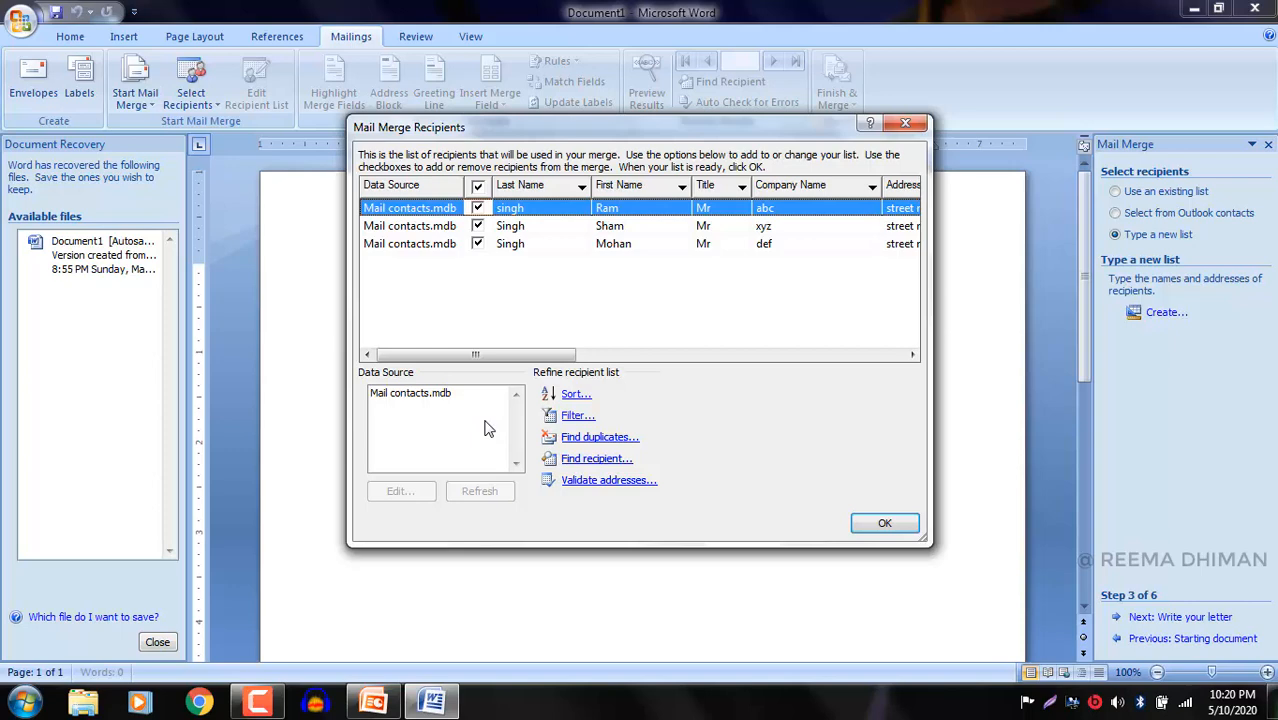
# Exclude the first two recipients from the merge and include them again
pyautogui.click(478, 208)
pyautogui.click(478, 226)
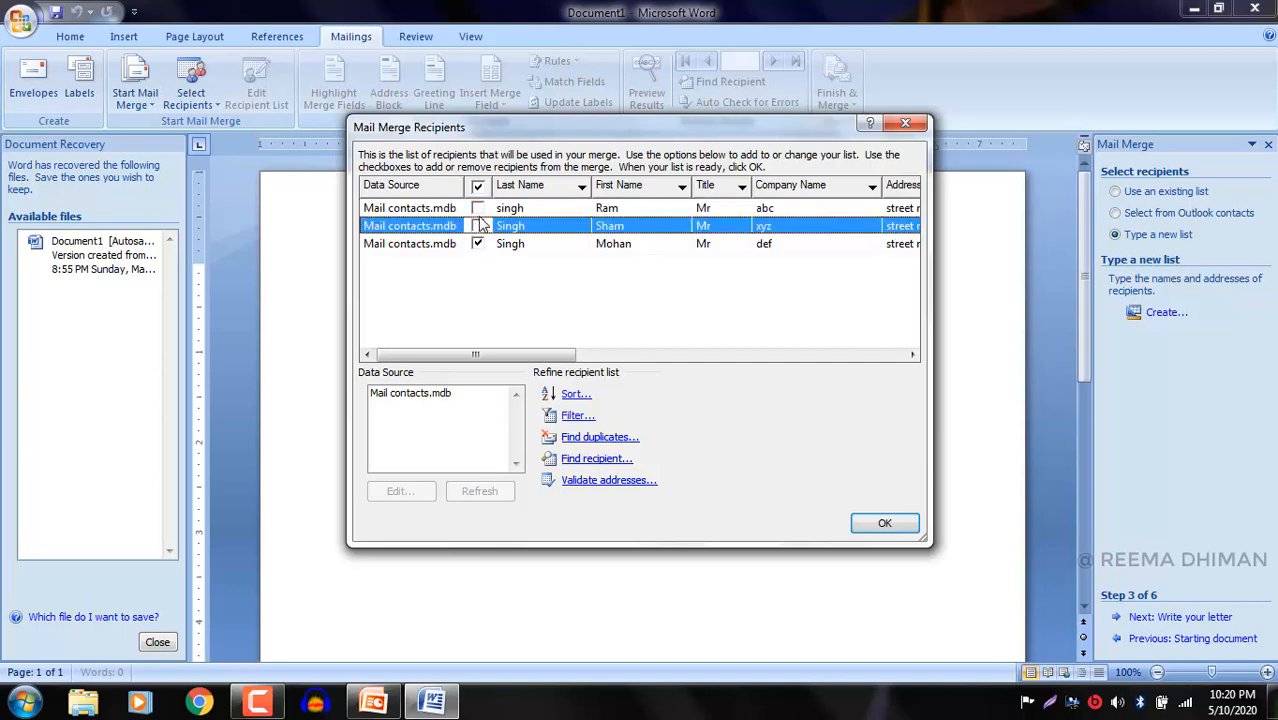
pyautogui.click(478, 208)
pyautogui.click(478, 226)
pyautogui.click(478, 227)
# Accept the merge recipients and advance the wizard to writing the letter
pyautogui.click(885, 524)
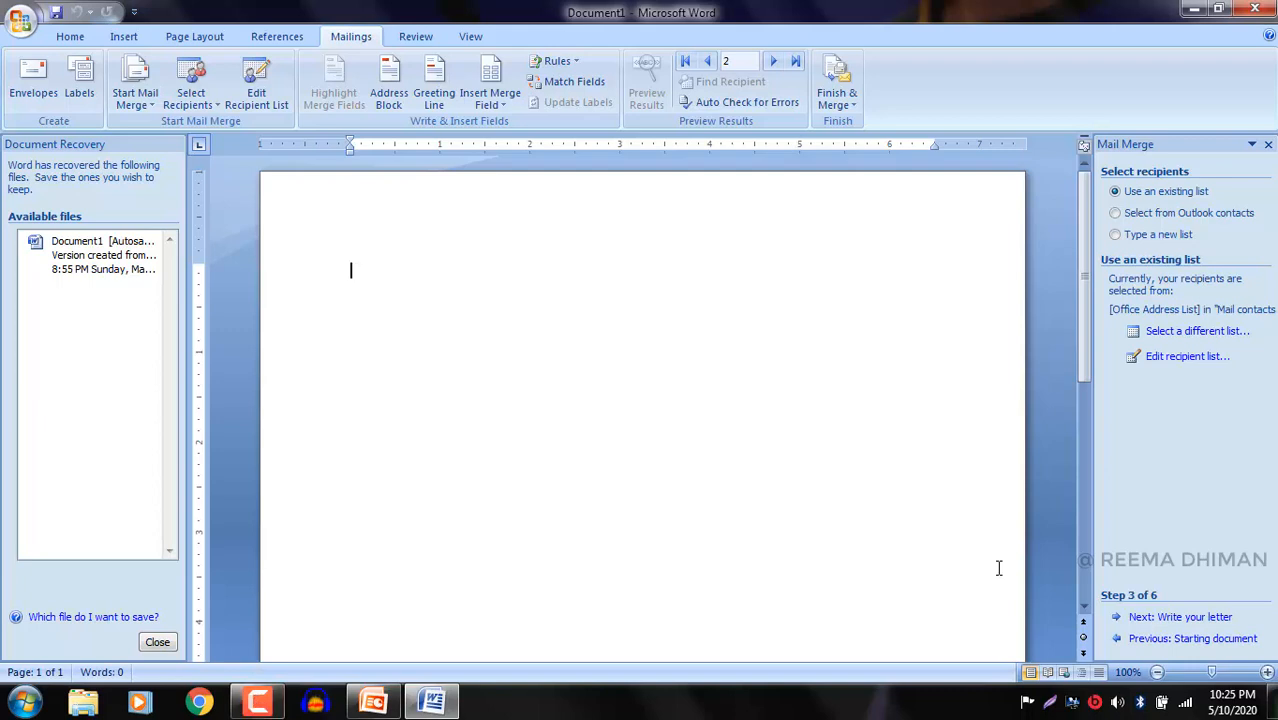
pyautogui.click(1176, 619)
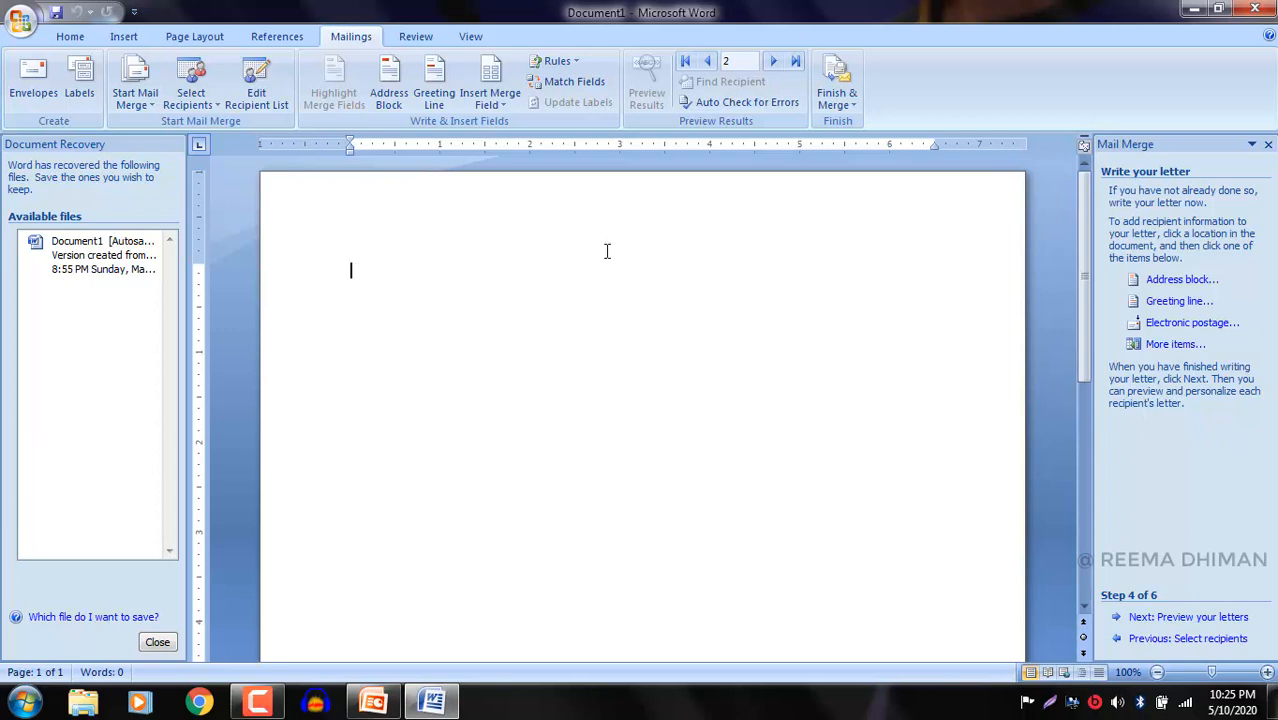
# Insert the First_Name and Last_Name merge fields on the letter's first line
pyautogui.click(505, 110)
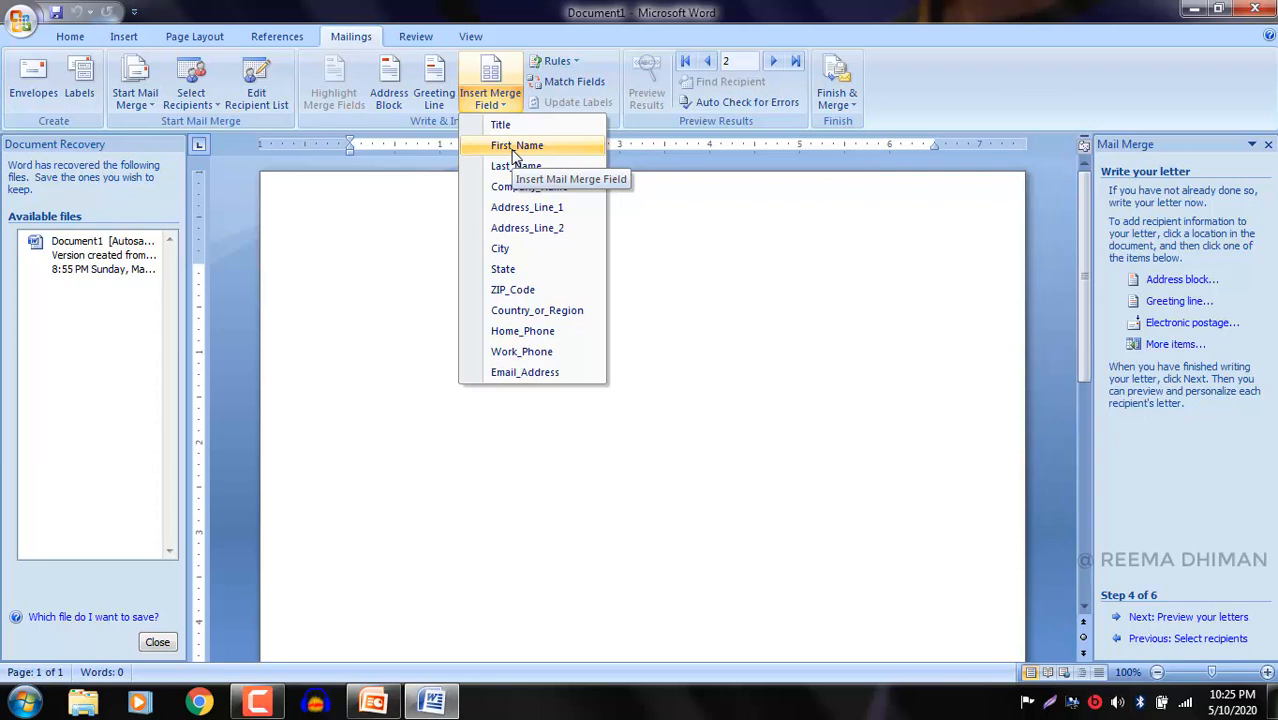
pyautogui.click(513, 150)
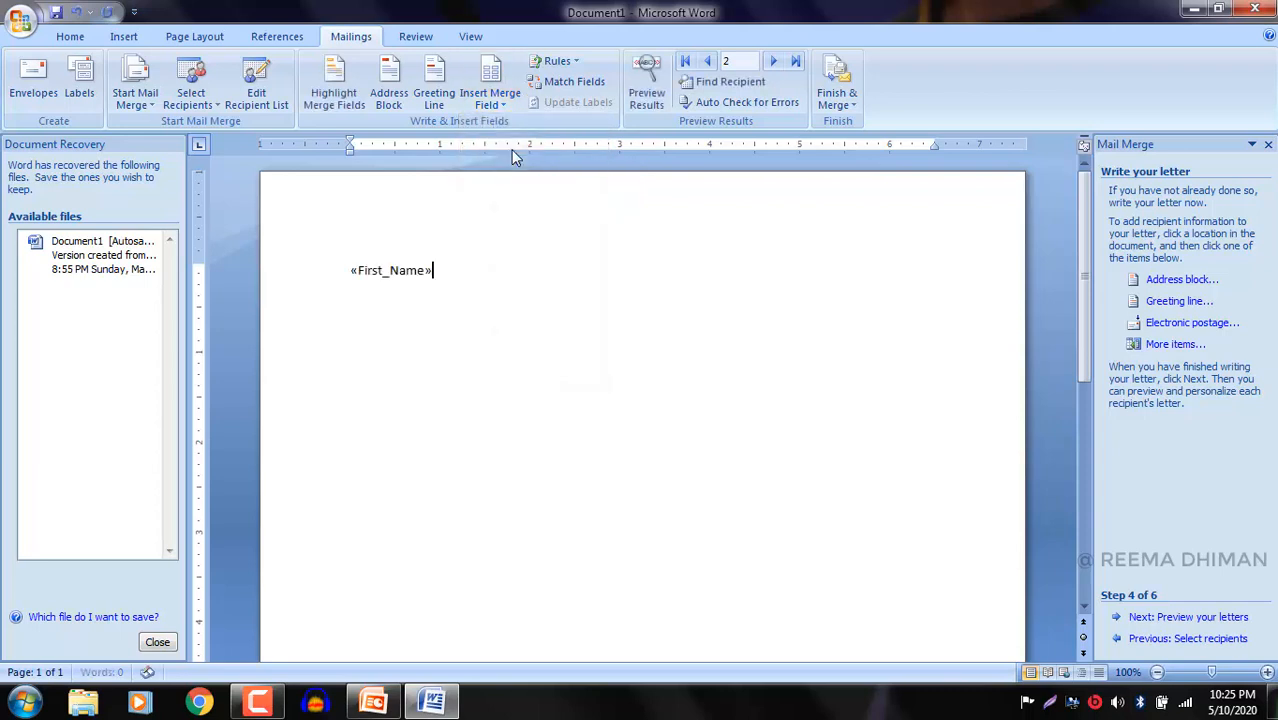
pyautogui.click(490, 99)
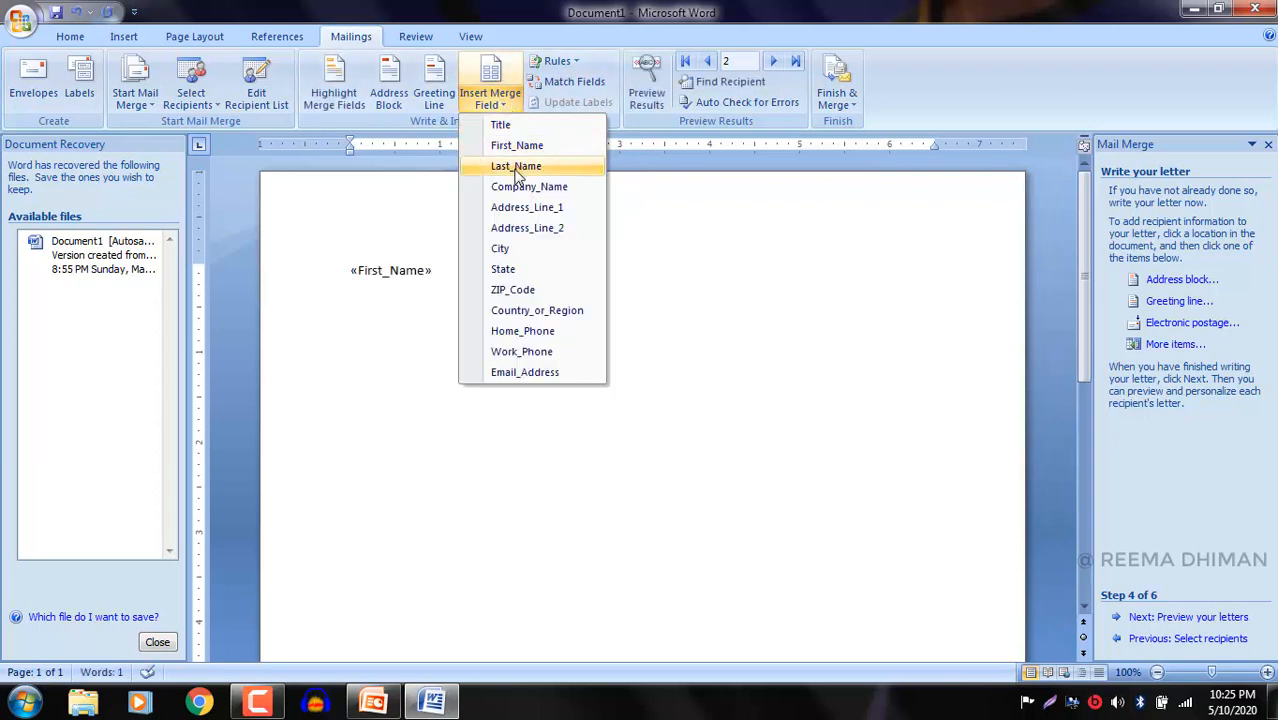
pyautogui.click(517, 170)
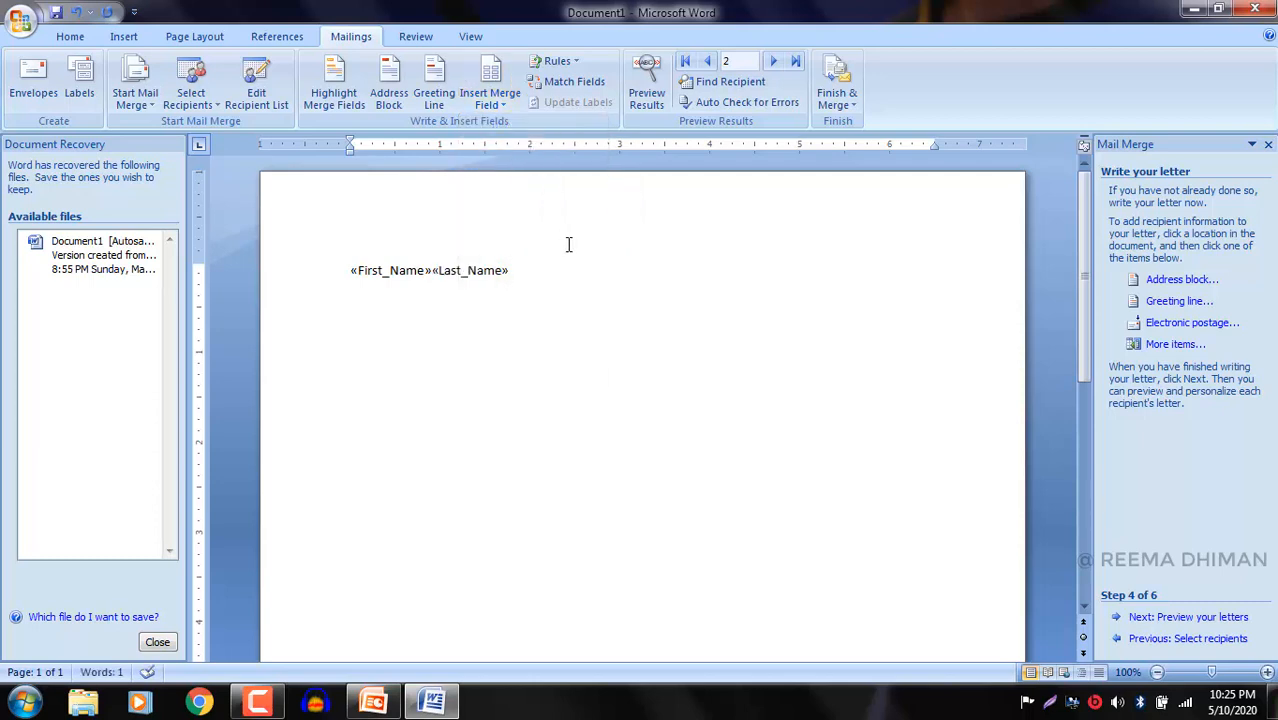
# Add the Address_Line_1 and City merge fields on separate lines below the name
pyautogui.press('Return')
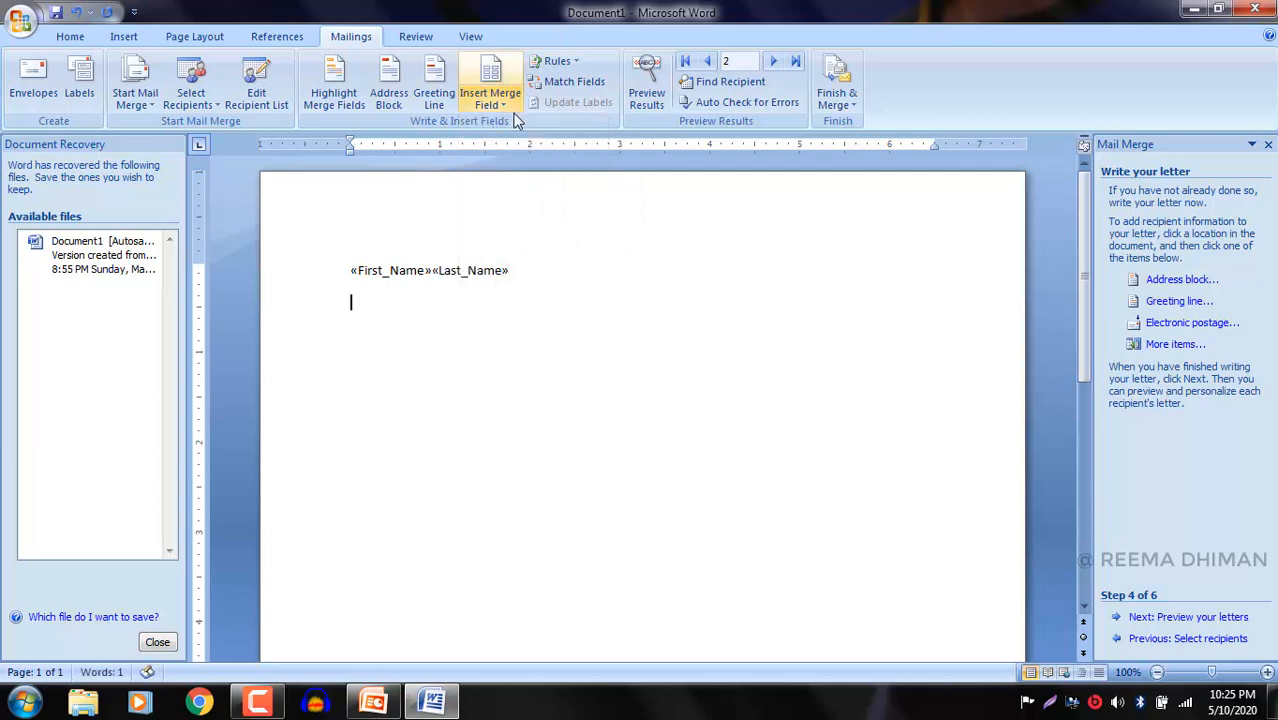
pyautogui.click(505, 107)
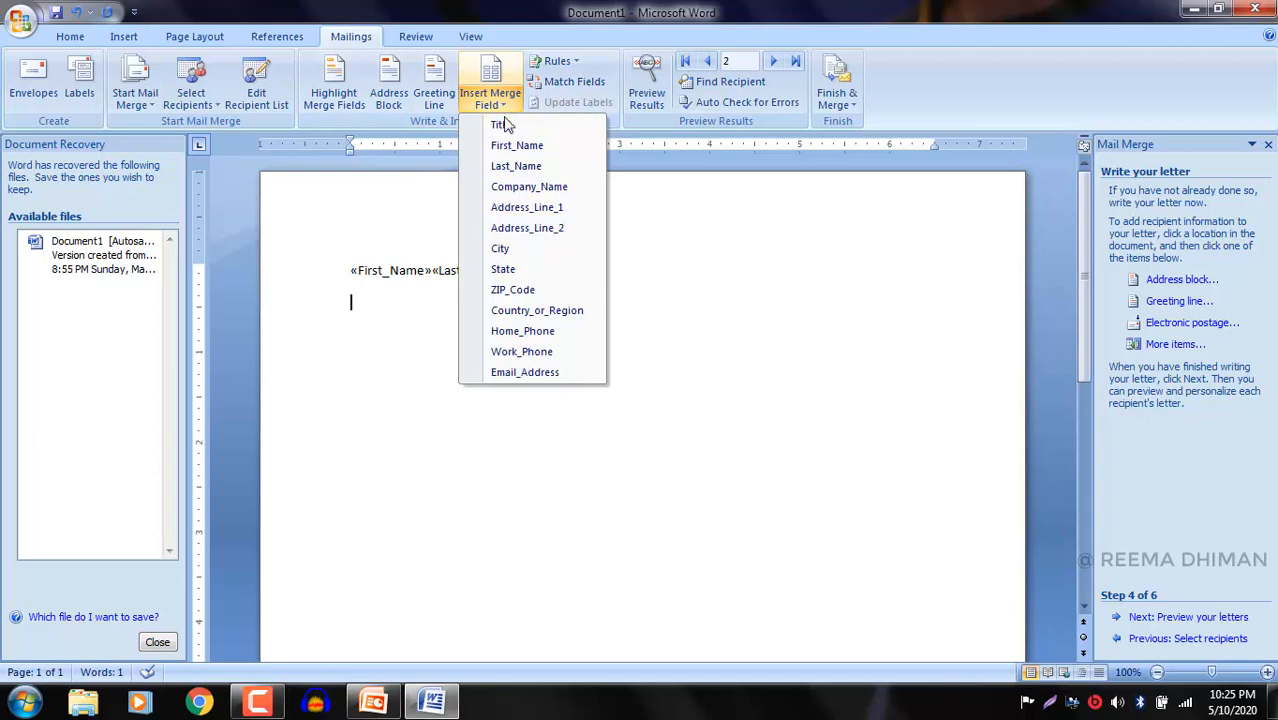
pyautogui.click(513, 210)
pyautogui.press('Return')
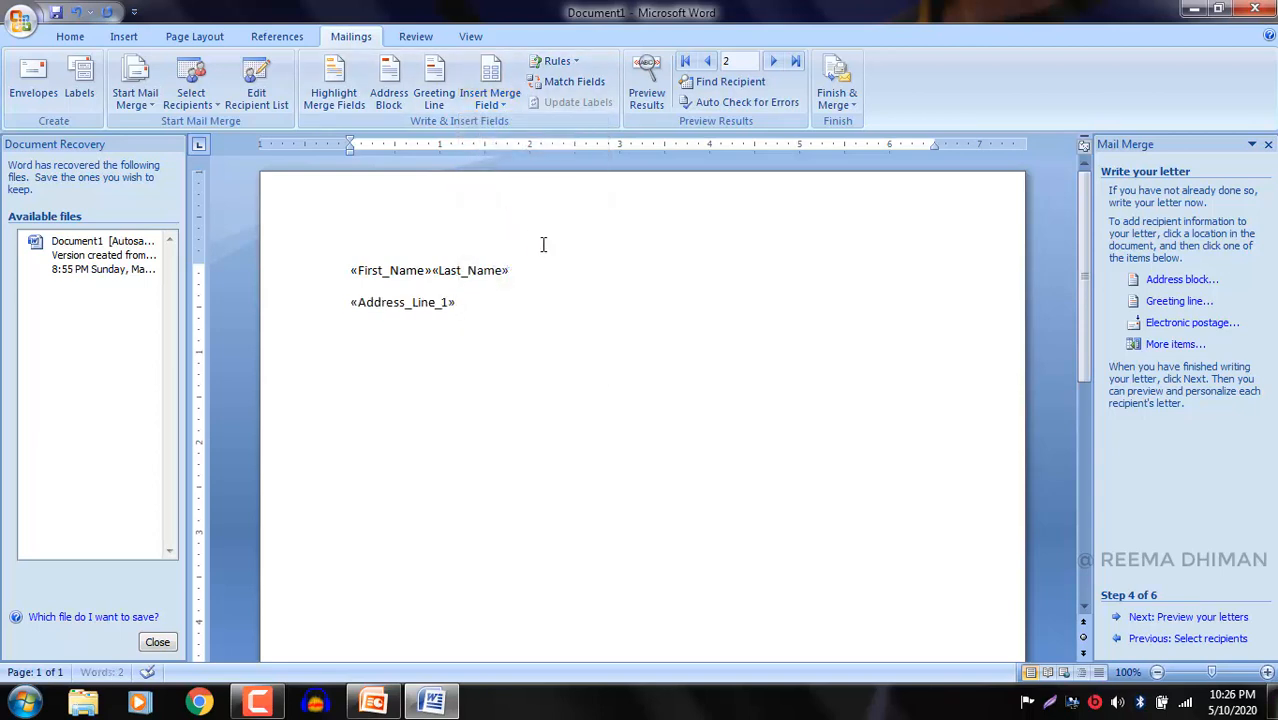
pyautogui.click(505, 98)
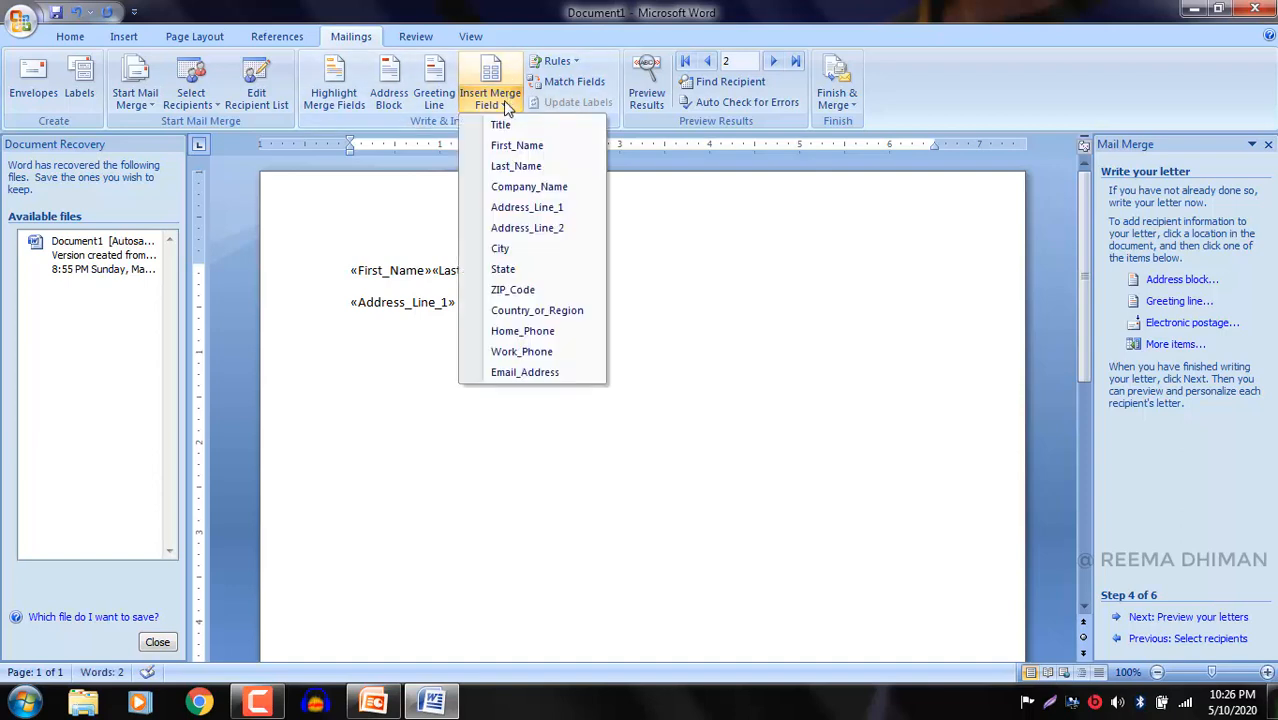
pyautogui.click(528, 252)
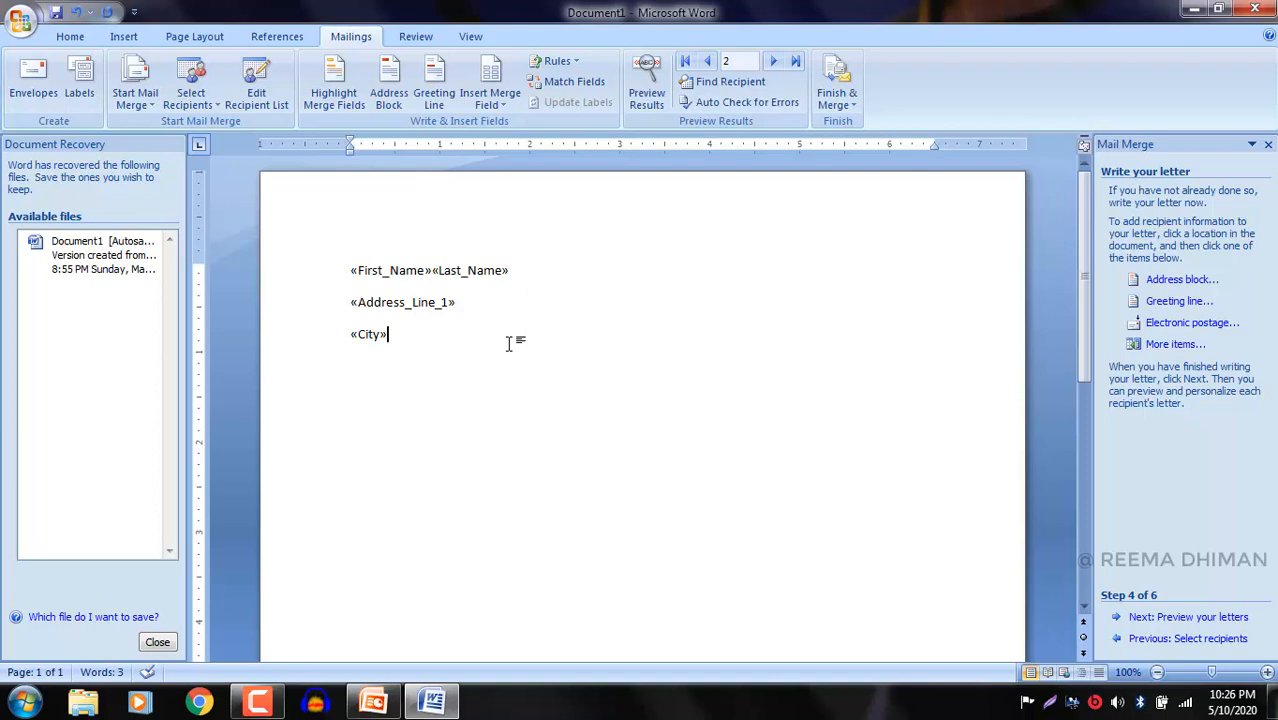
# Add a greeting line below the city consisting of Dear followed by the Title and First_Name merge fields
pyautogui.press('Return')
pyautogui.write('D')
pyautogui.press('BackSpace')
pyautogui.write('Dear')
pyautogui.click(505, 105)
pyautogui.click(505, 126)
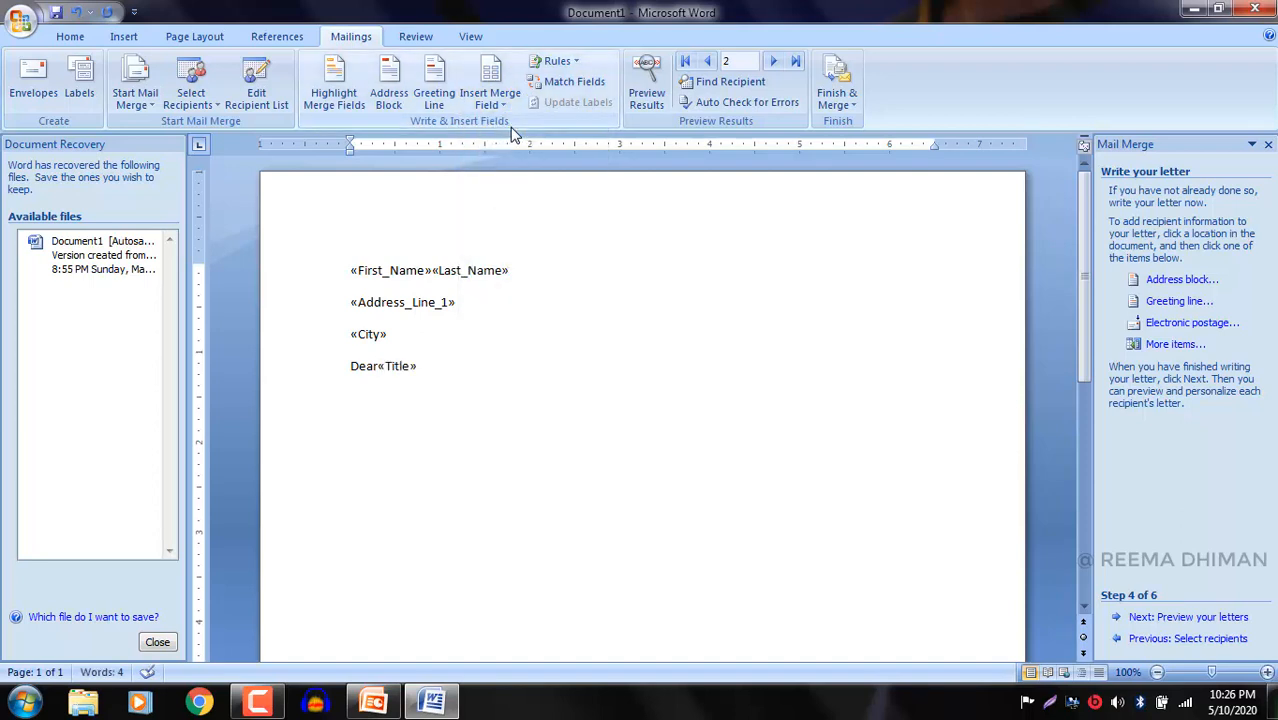
pyautogui.click(505, 101)
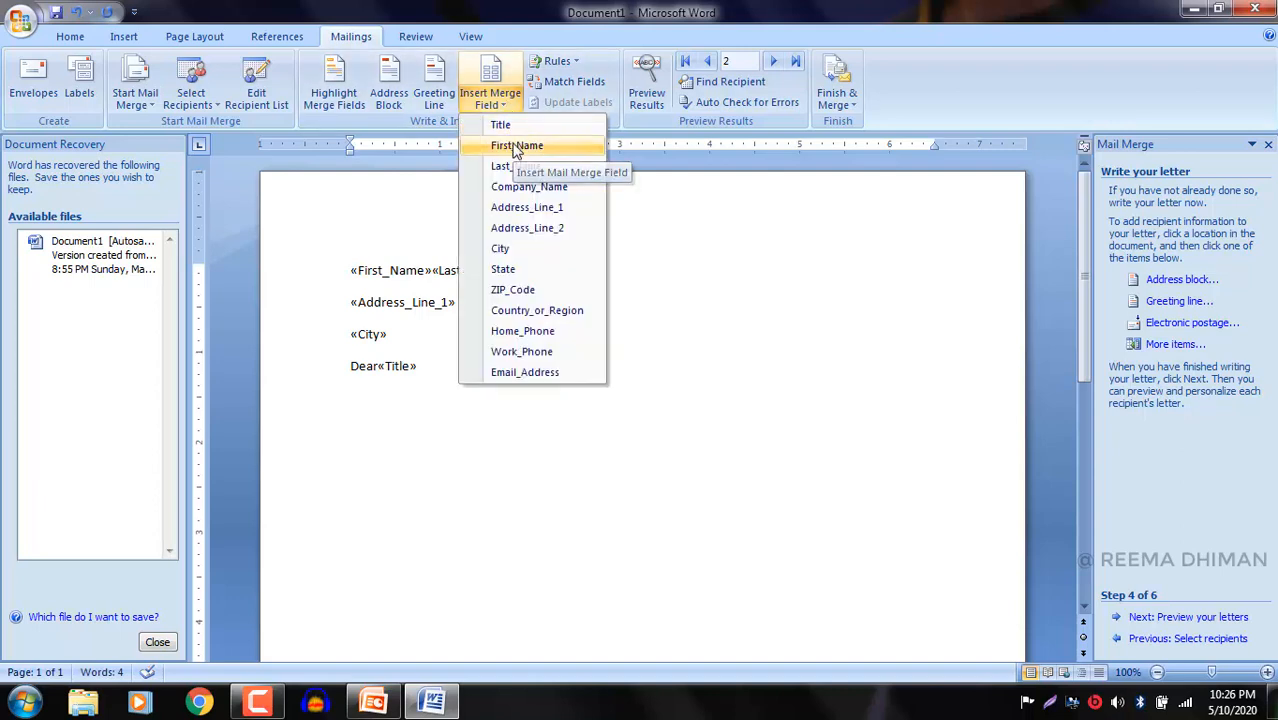
pyautogui.click(515, 147)
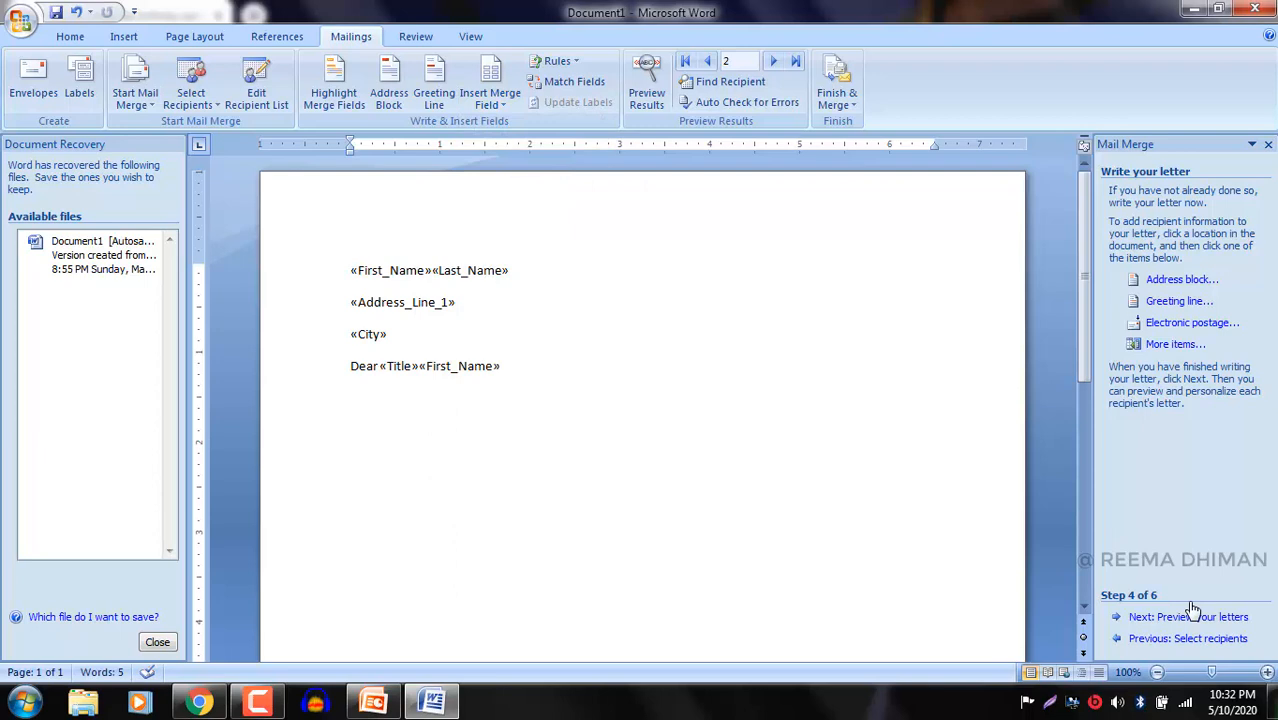
# Write the body below the greeting, stating the birthday celebration date, inviting everyone to the party and asking them to reach the place at 4 PM
pyautogui.press('Return')
pyautogui.write('You will be glad to know that my birthday will be celebrated on 14th July. You all are invited to my Birthday party. Kindly reach my place at 4 PM.')
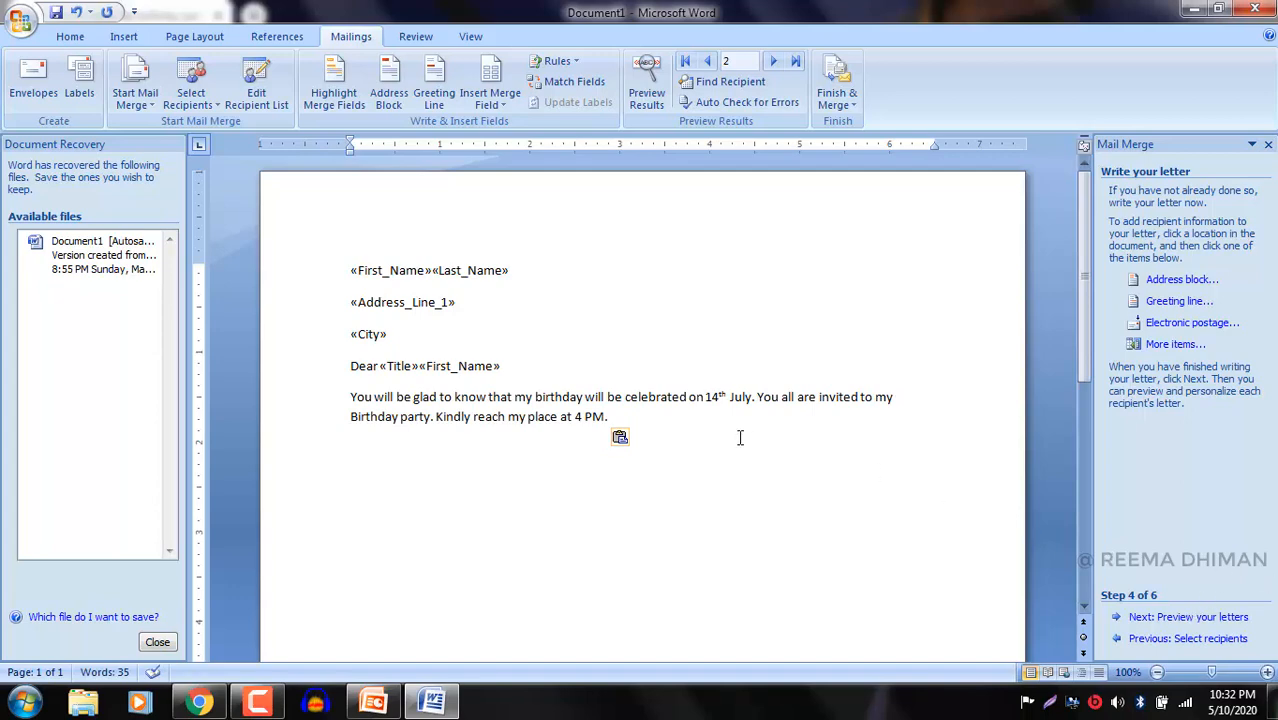
pyautogui.click(619, 418)
pyautogui.press('BackSpace')
pyautogui.write('.')
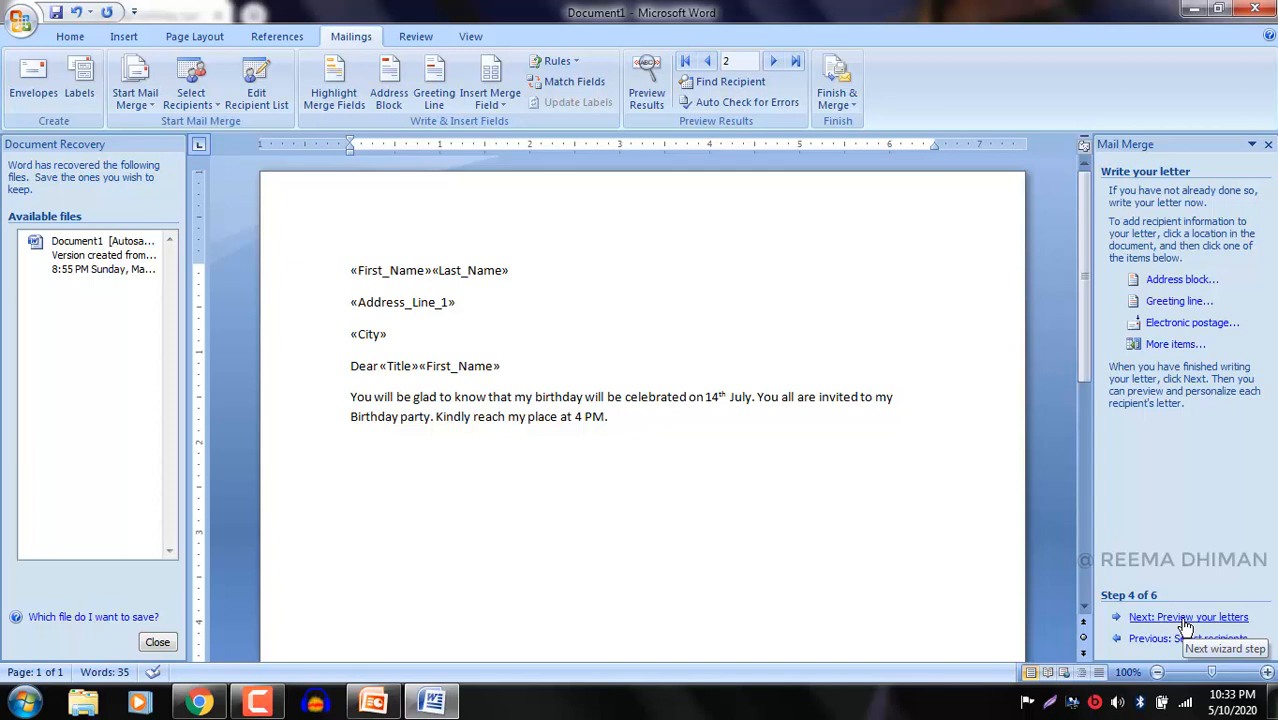
# Advance the wizard to the letter preview and look through the merged letters of all three recipients
pyautogui.click(1187, 617)
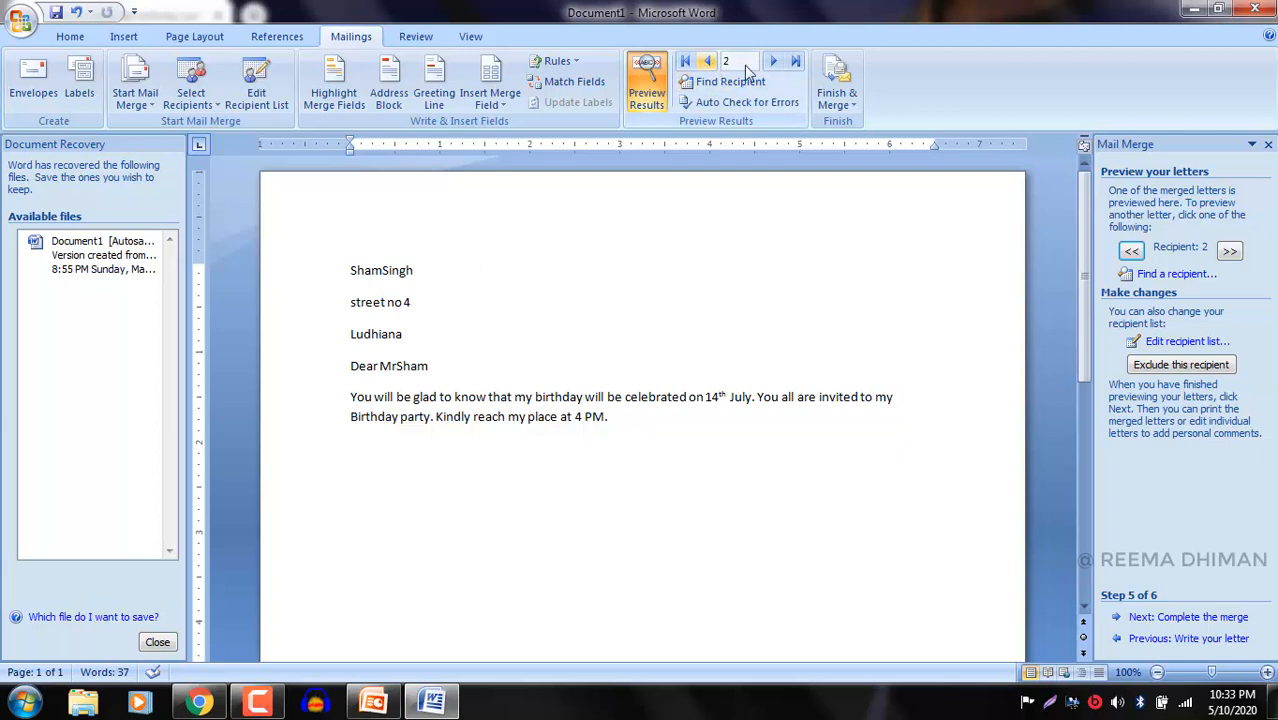
pyautogui.click(1130, 253)
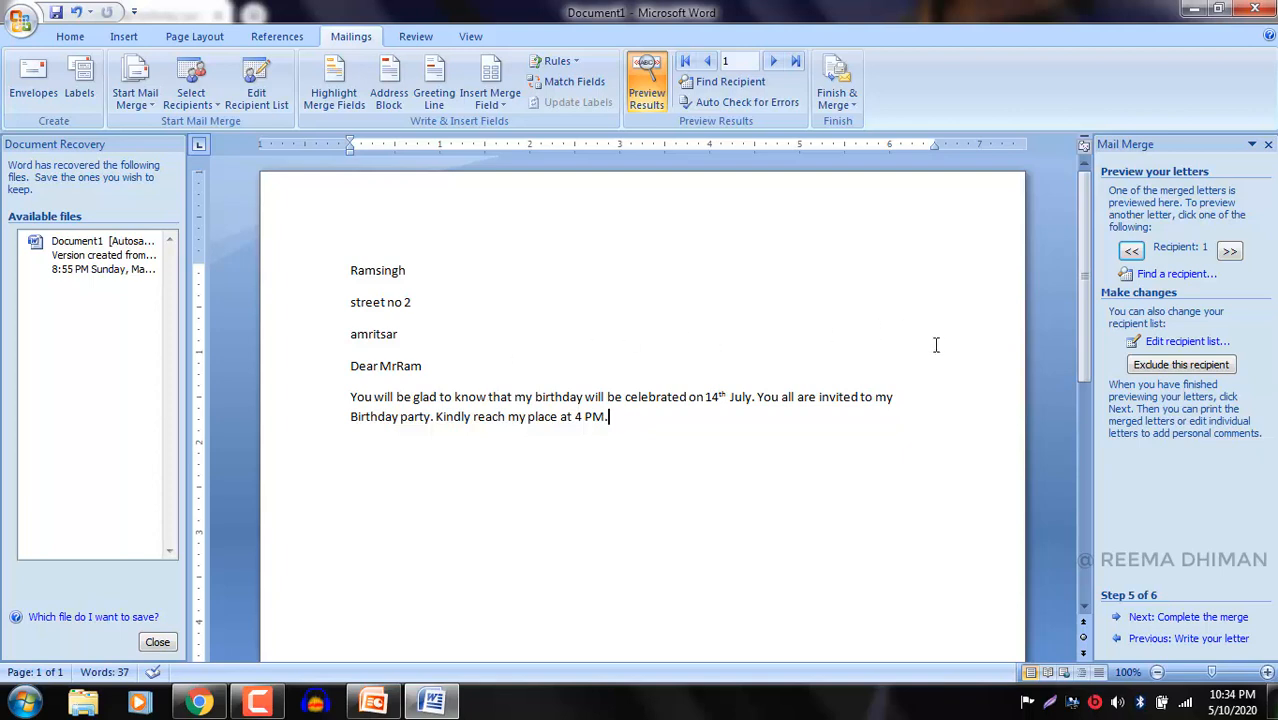
pyautogui.click(1231, 256)
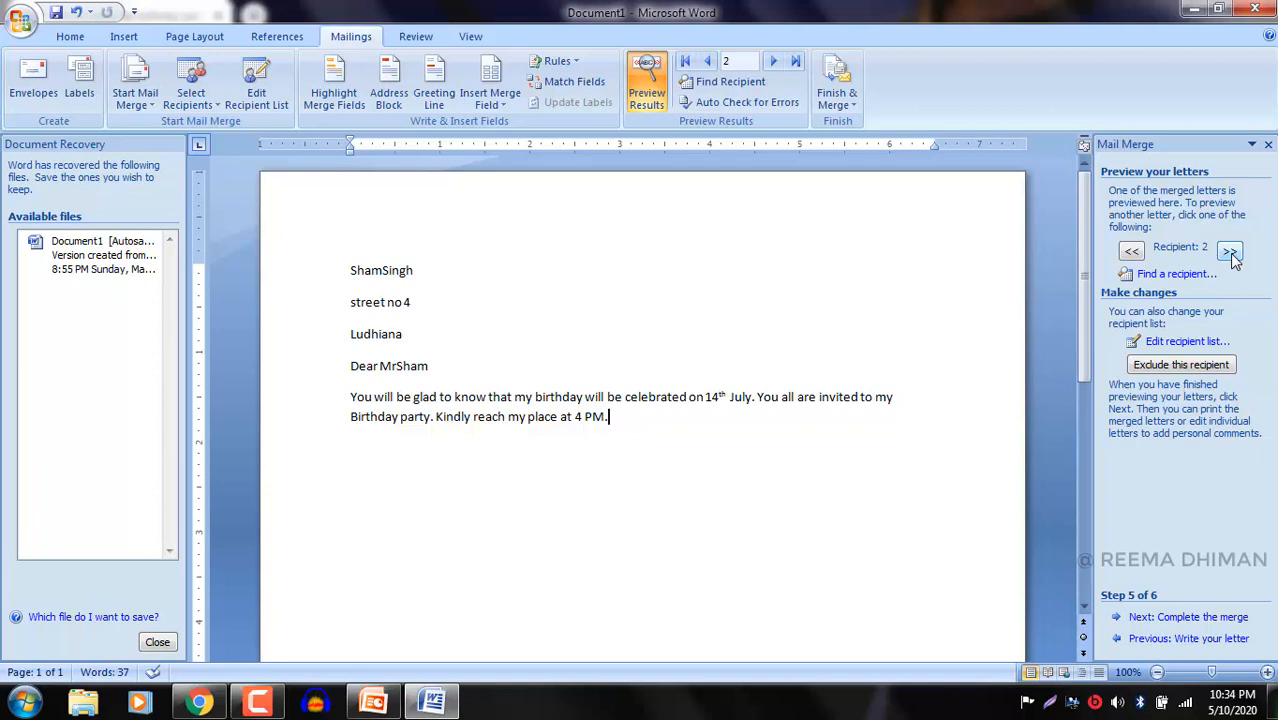
pyautogui.click(1231, 256)
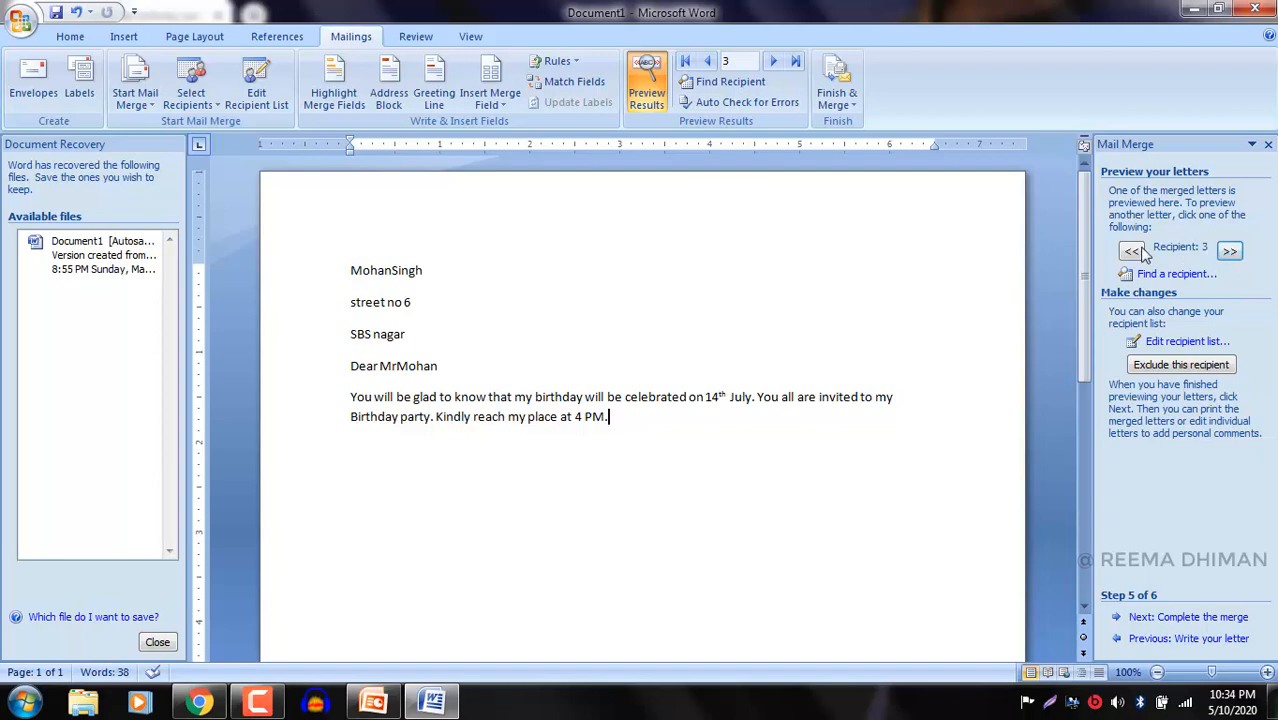
# Page back through the merged letters to the first recipient and forward to the third, going through the set twice
pyautogui.click(1132, 254)
pyautogui.click(1132, 254)
pyautogui.click(1232, 255)
pyautogui.click(1232, 255)
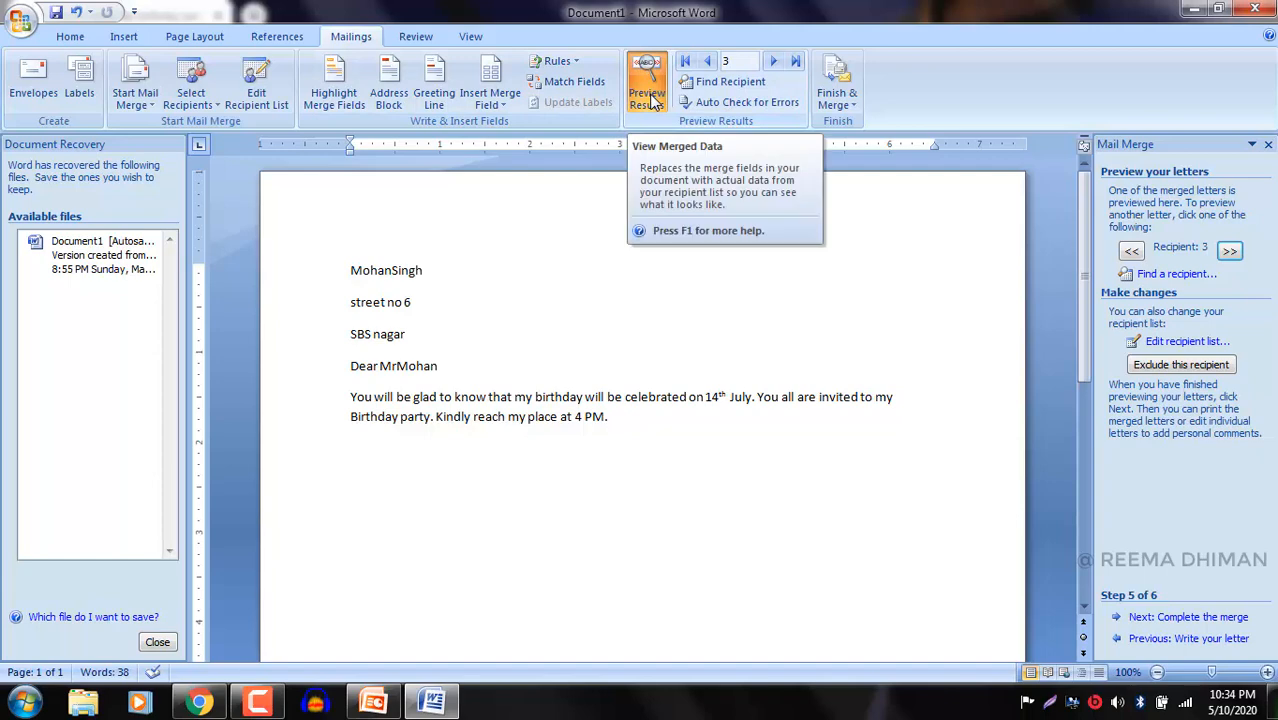
pyautogui.click(706, 62)
pyautogui.click(706, 62)
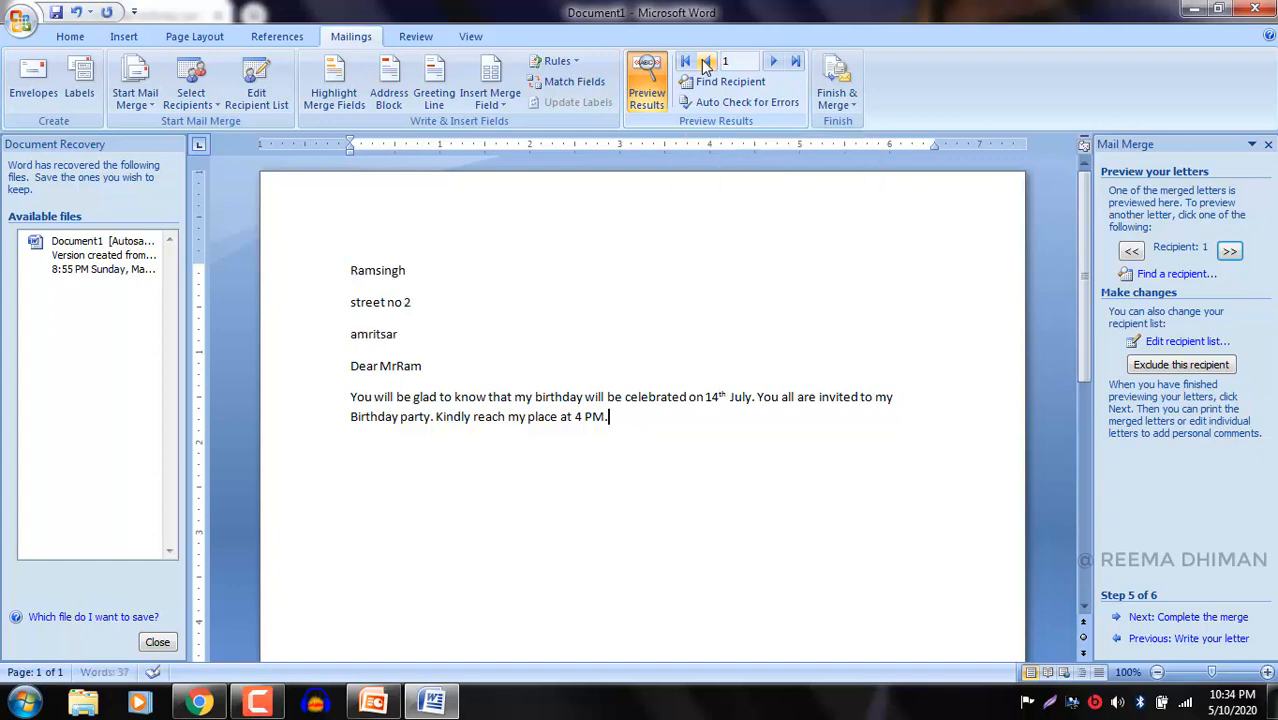
pyautogui.click(775, 62)
pyautogui.click(775, 62)
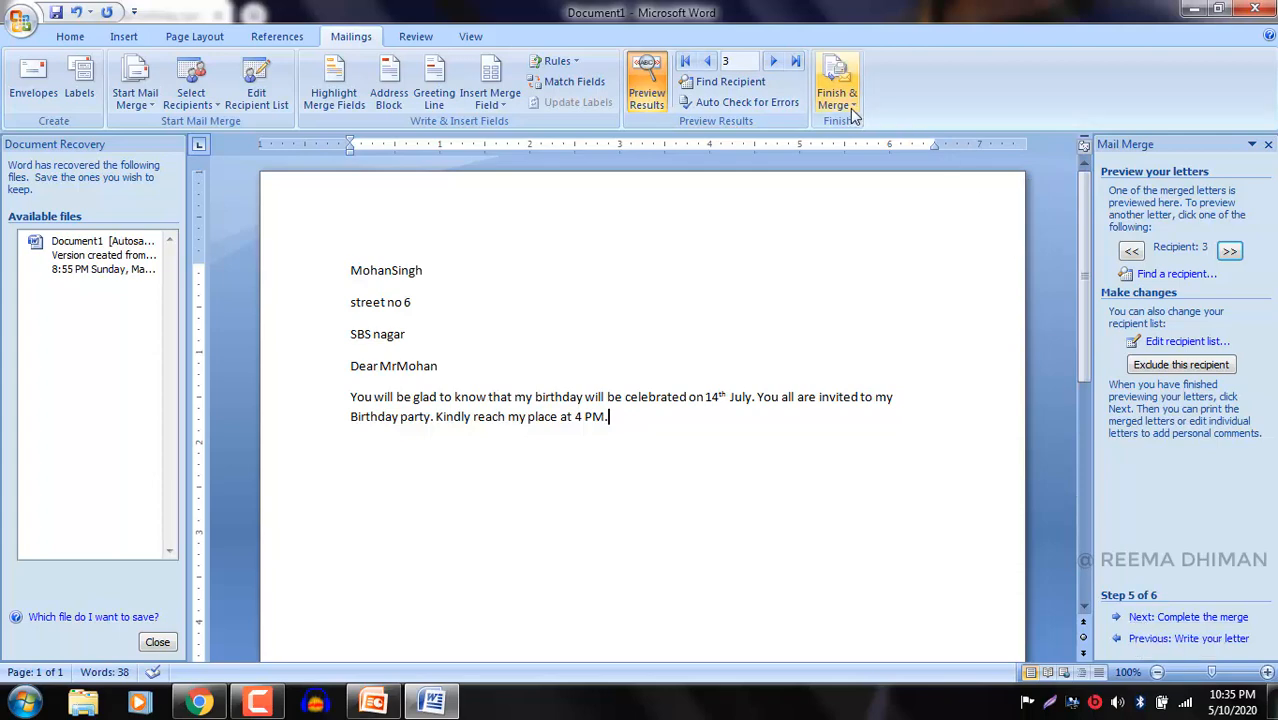
# Advance the wizard to completing the merge and choose to print all records
pyautogui.click(1183, 618)
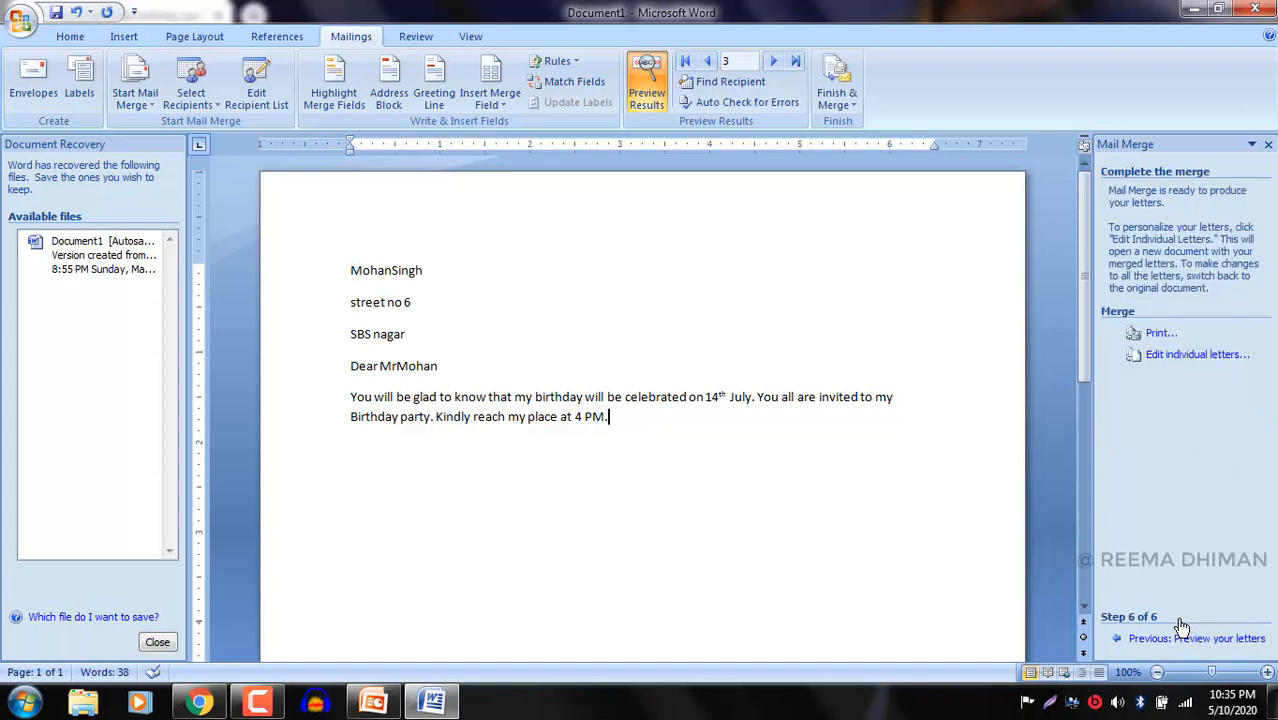
pyautogui.click(1160, 334)
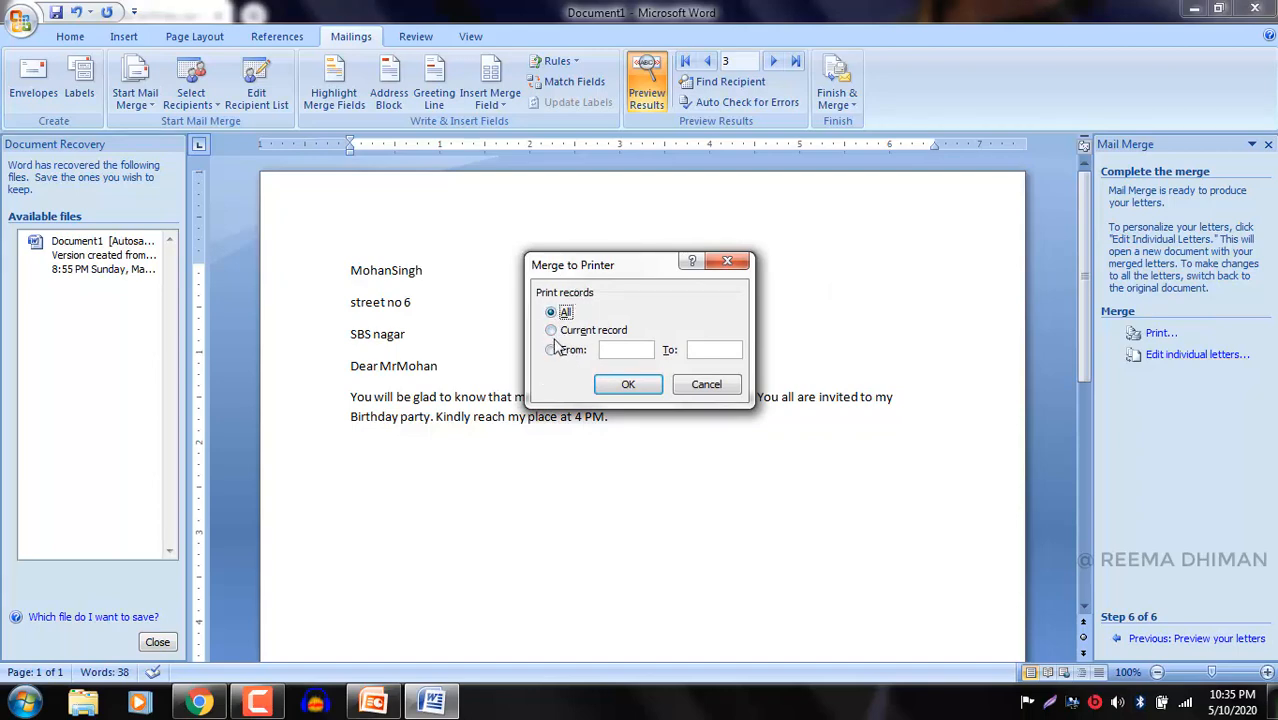
pyautogui.click(627, 387)
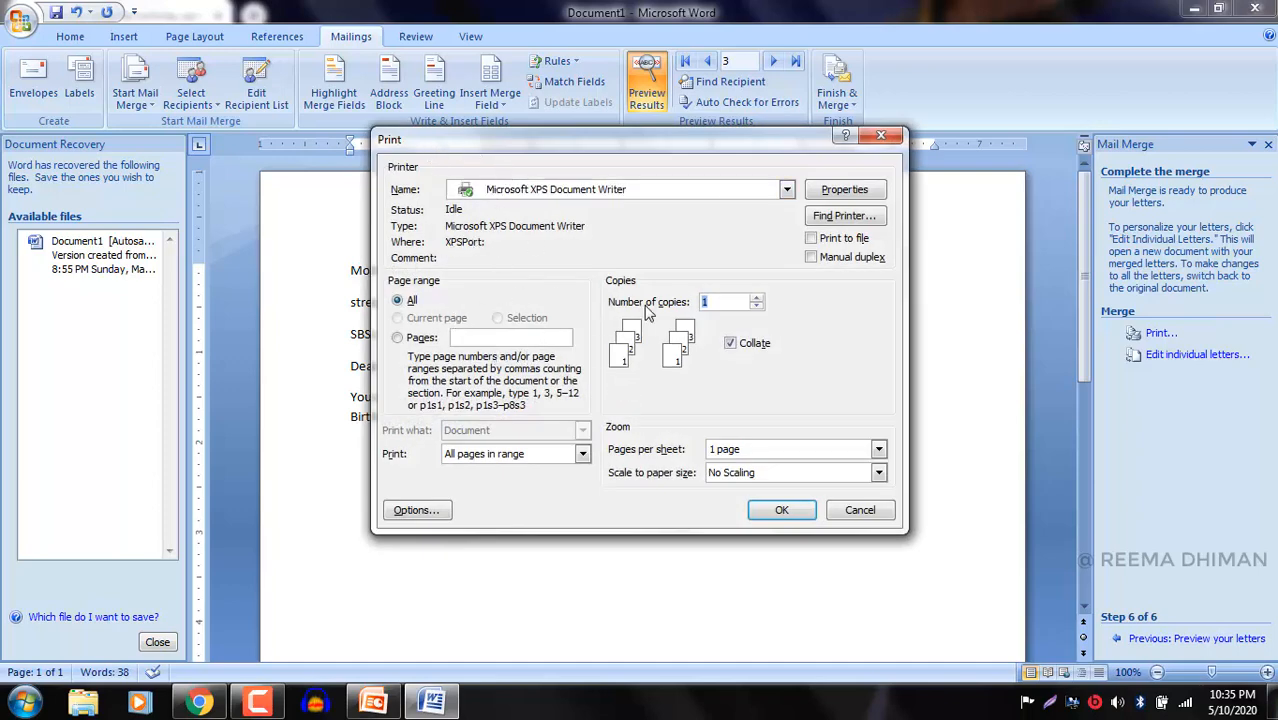
# Try a higher number of copies, return it to 1, and print all pages with the Microsoft XPS Document Writer
pyautogui.click(757, 298)
pyautogui.click(757, 298)
pyautogui.click(757, 298)
pyautogui.click(757, 307)
pyautogui.click(757, 307)
pyautogui.click(757, 307)
pyautogui.click(779, 512)
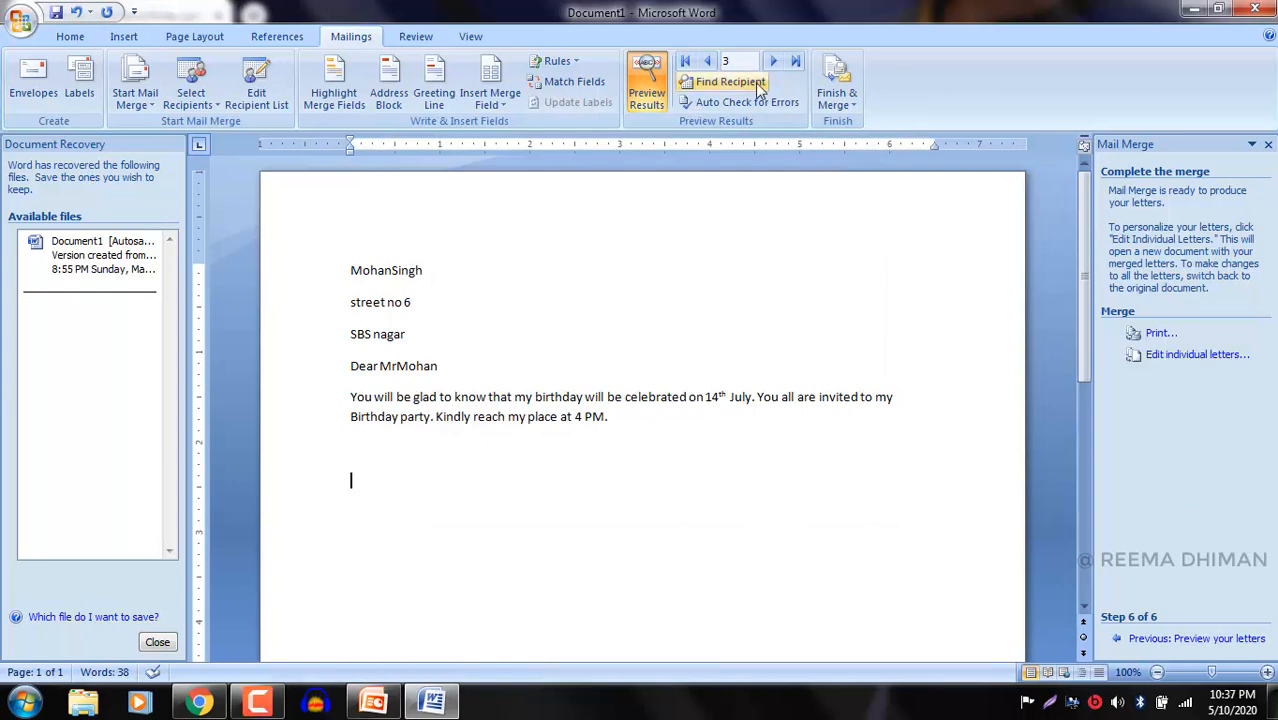
pyautogui.click(852, 105)
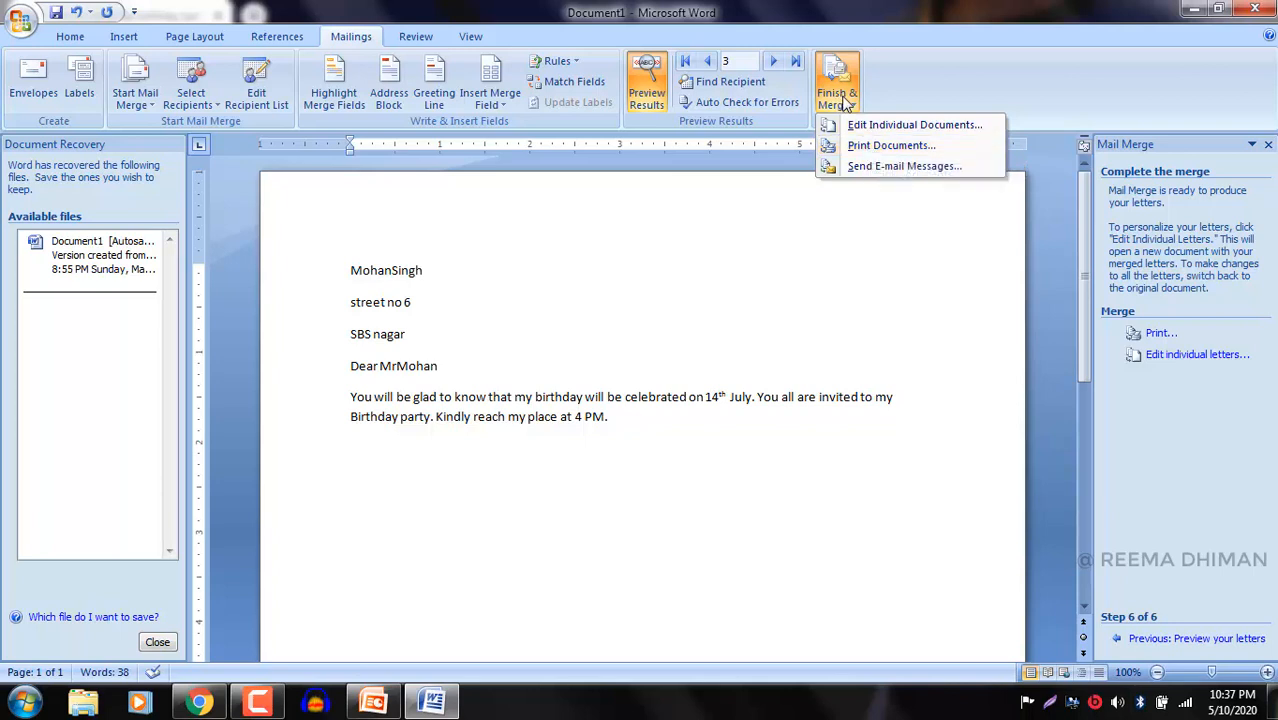
pyautogui.click(972, 437)
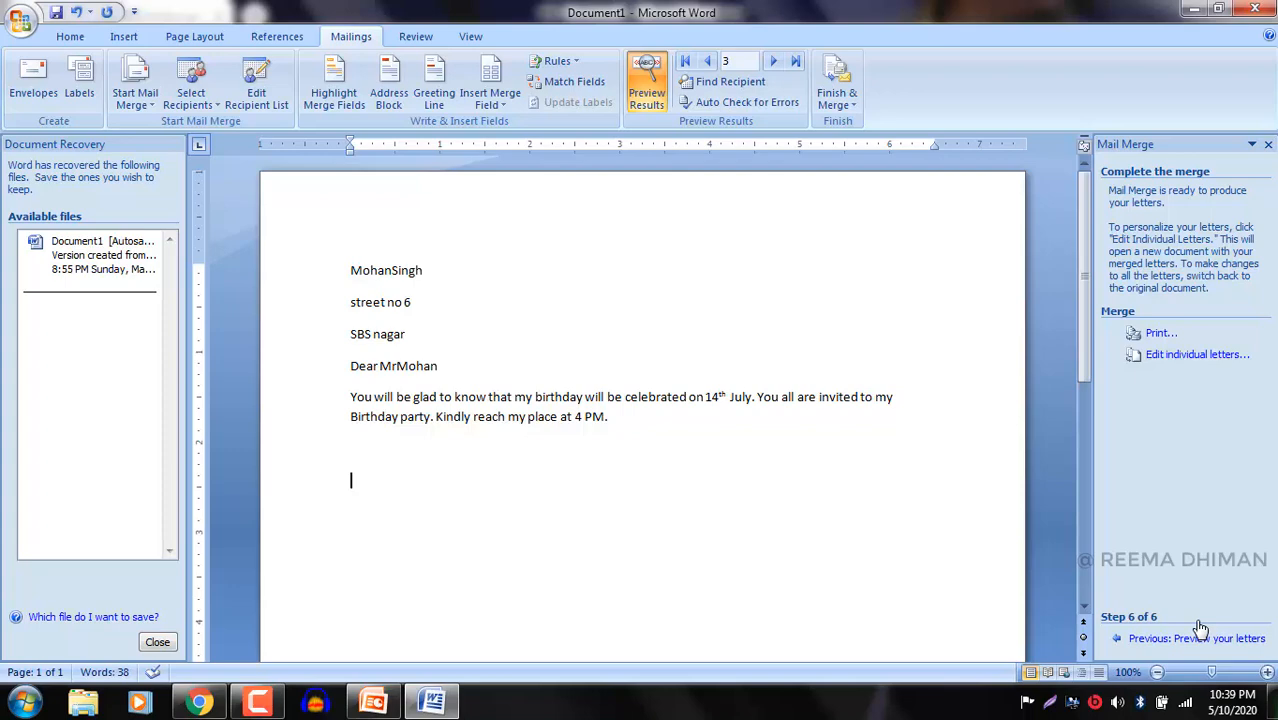
# Switch to the 6th class lesson 4 presentation in PowerPoint, showing its closing slide
pyautogui.click(432, 702)
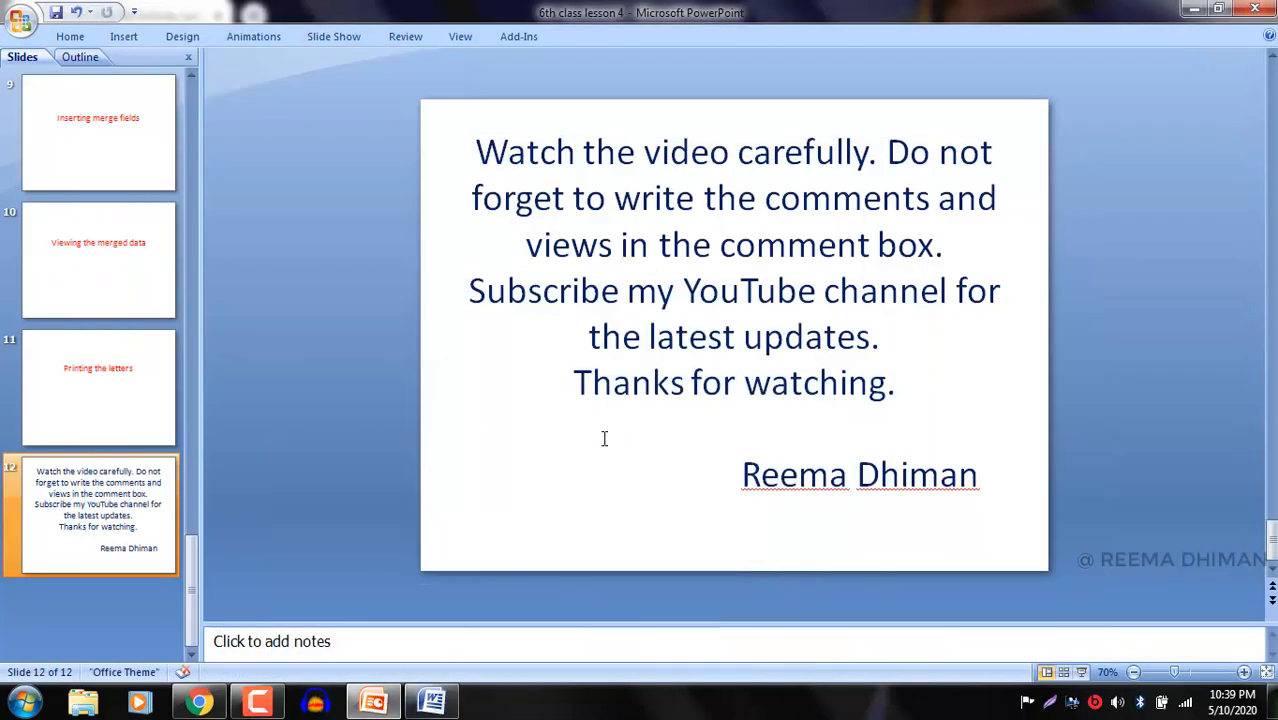